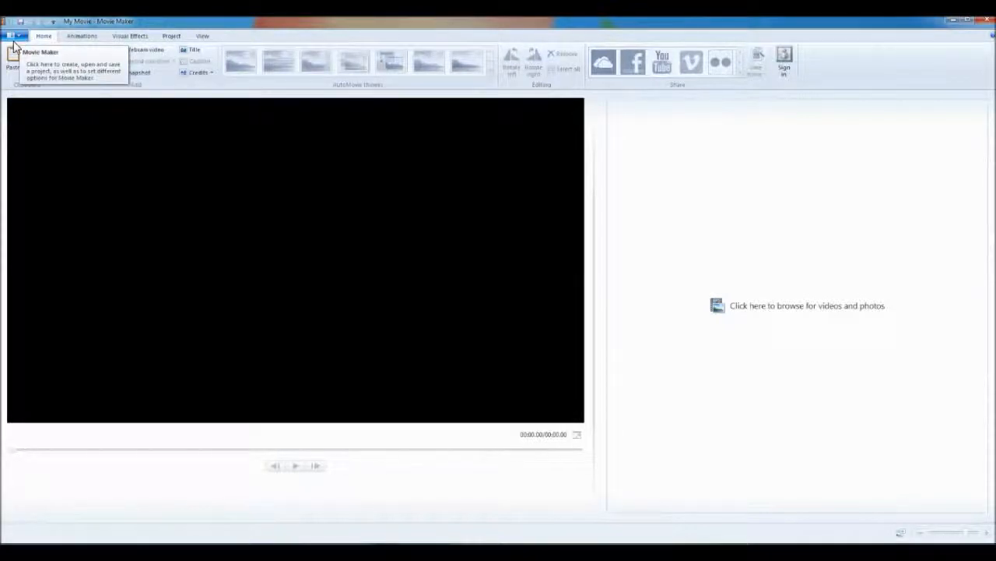
left_click(18, 37)
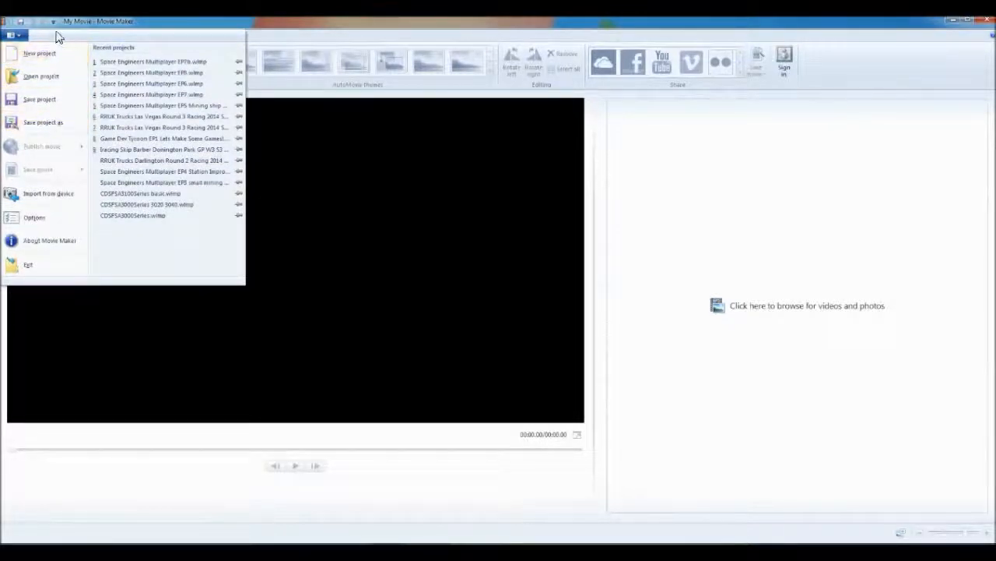
left_click(26, 38)
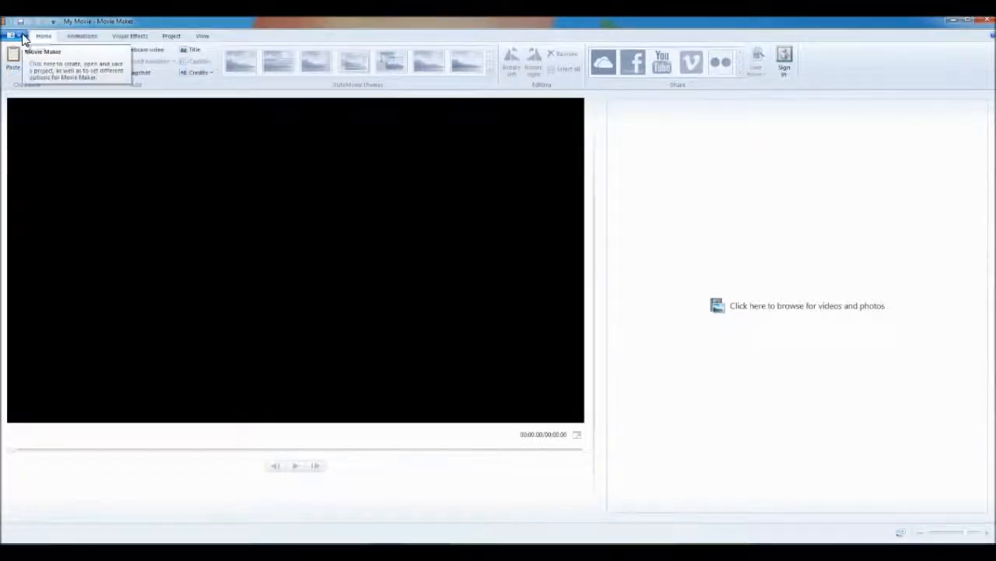
left_click(16, 37)
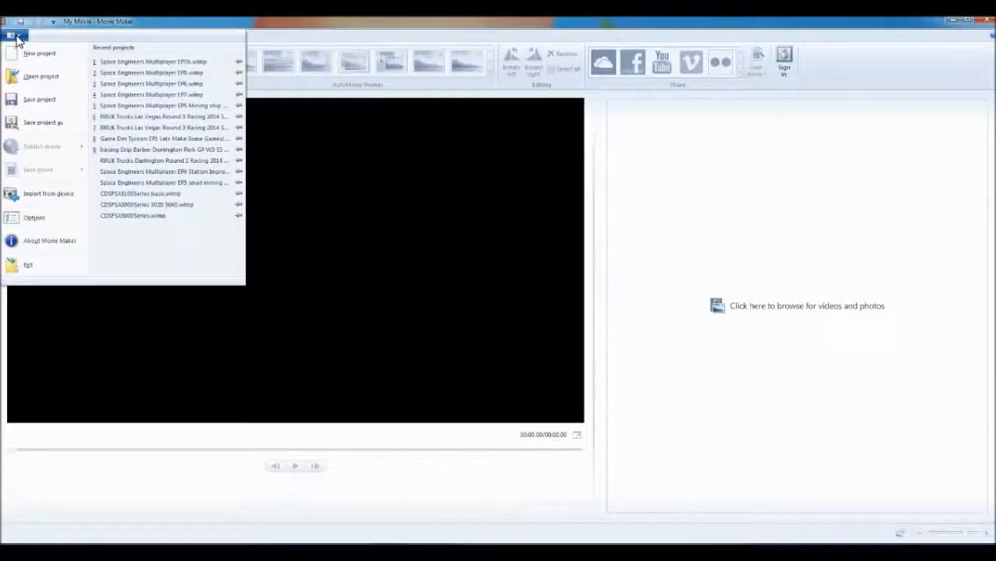
left_click(383, 229)
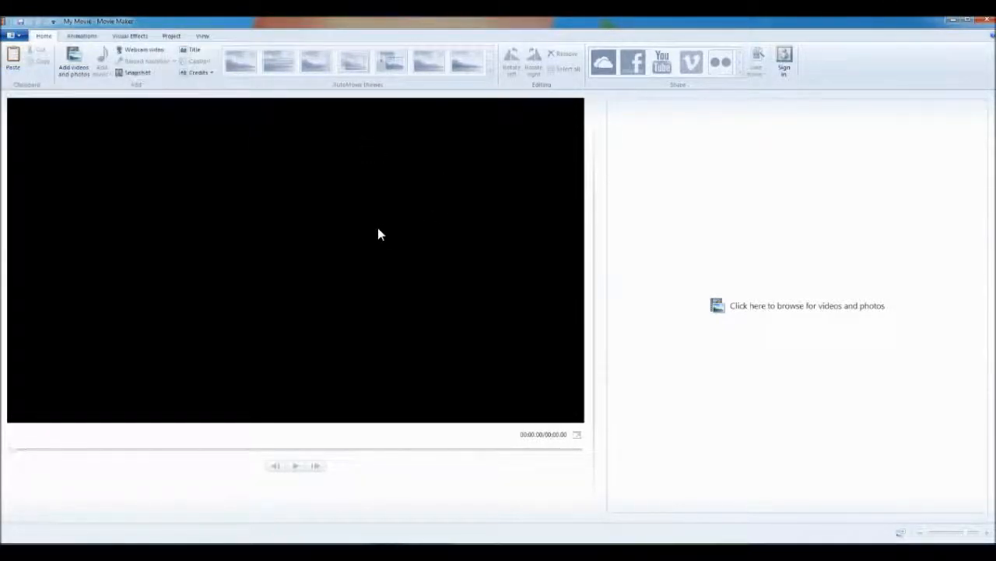
Step: Save the project as "Movie Maker" in the Output folder under D:\Video
left_click(17, 37)
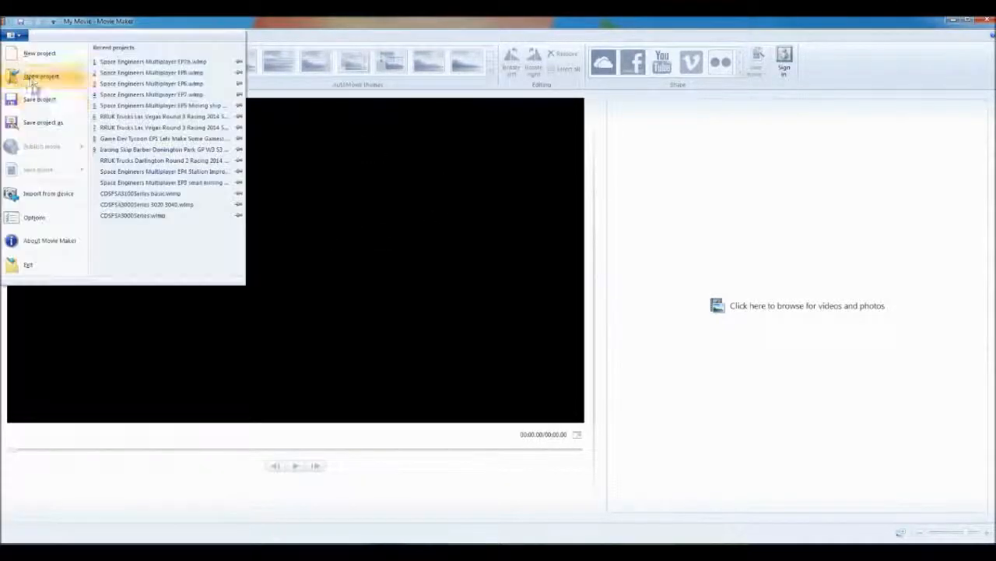
left_click(38, 124)
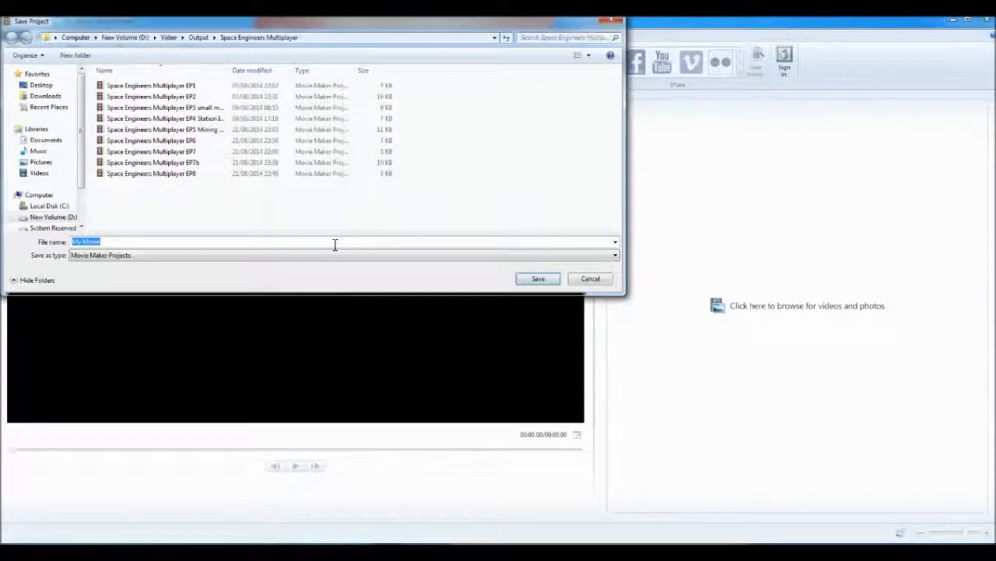
left_click(196, 38)
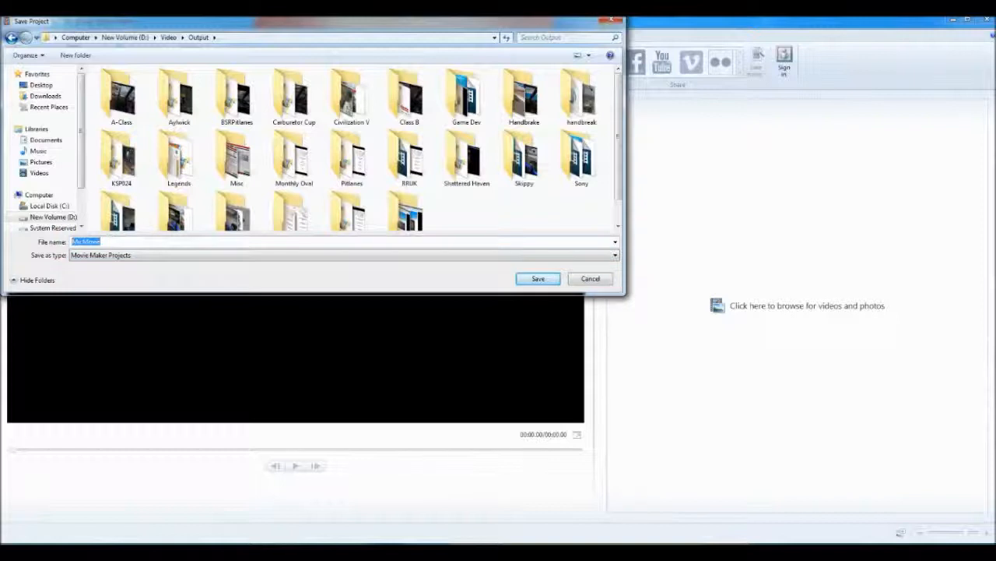
type("Mov")
left_click(536, 280)
left_click(73, 59)
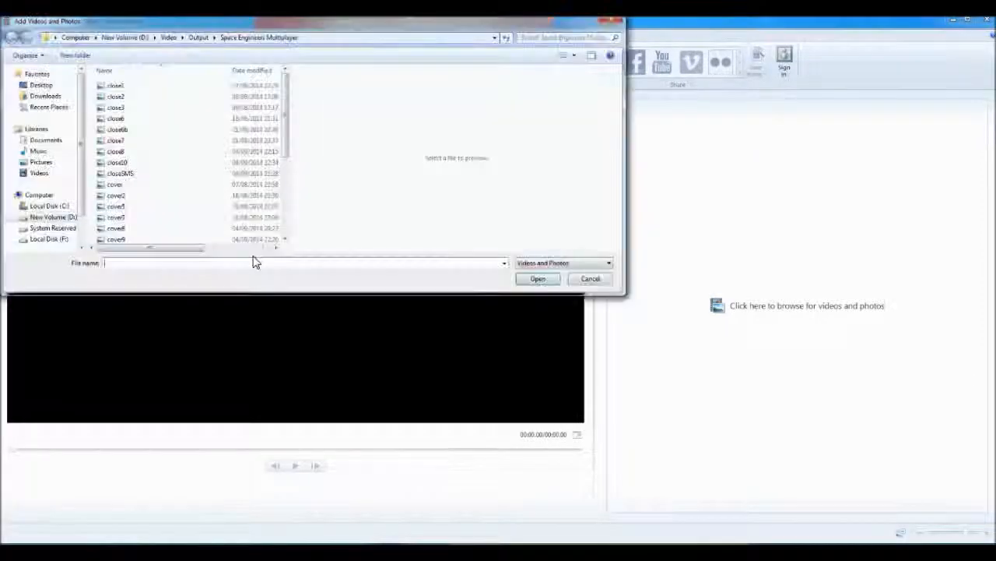
left_click(168, 38)
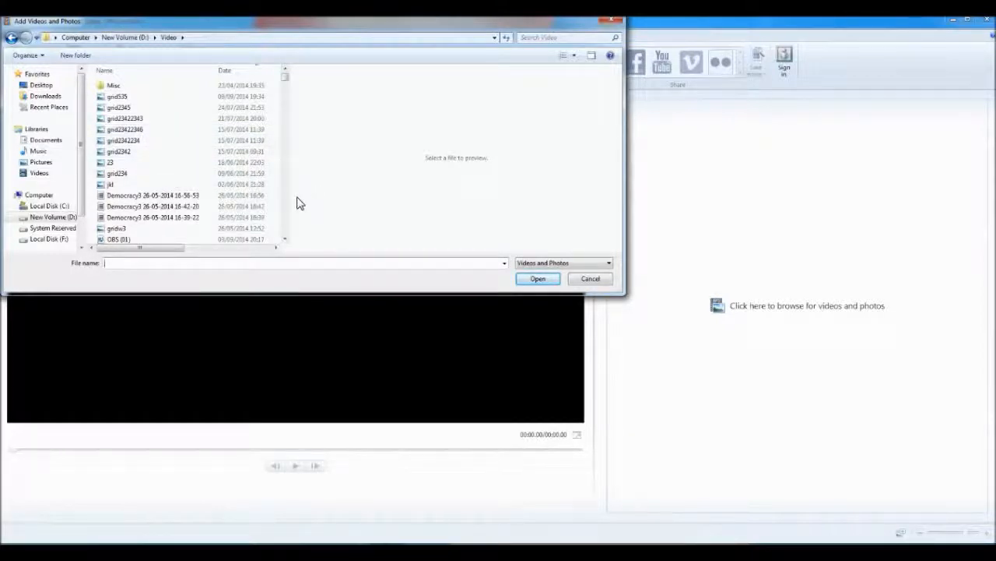
left_click_drag(291, 195, 433, 198)
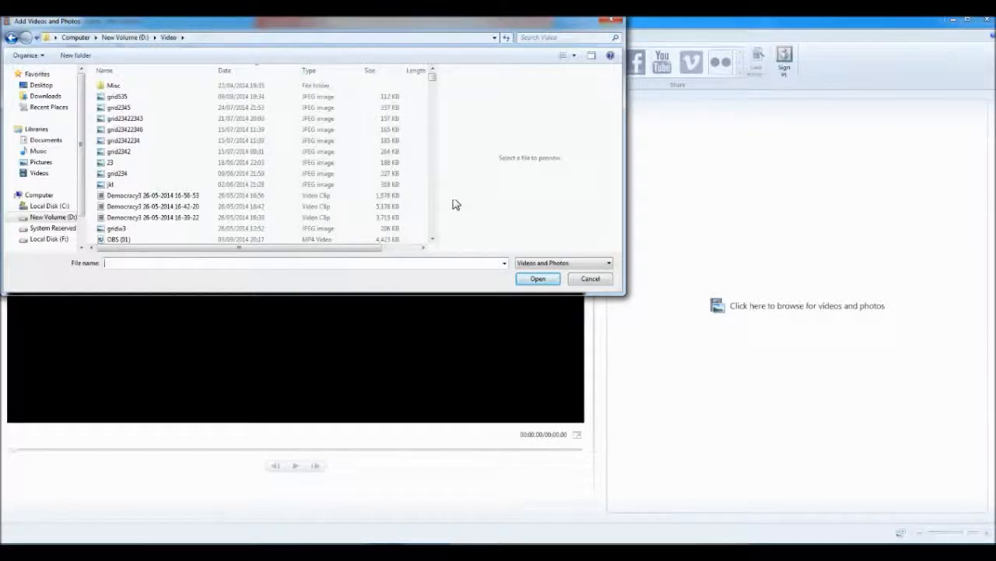
left_click(243, 70)
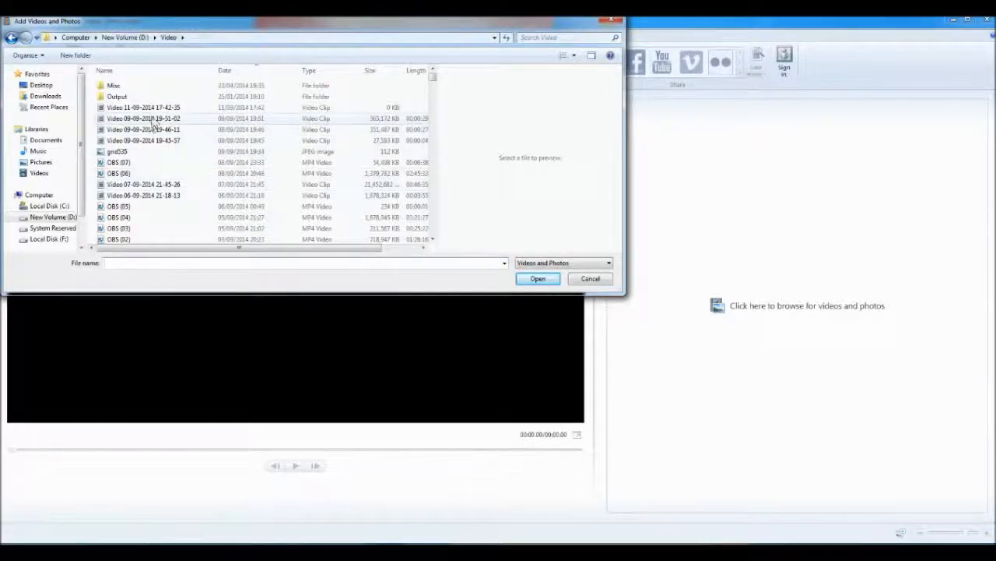
left_click(150, 185)
double_click(148, 187)
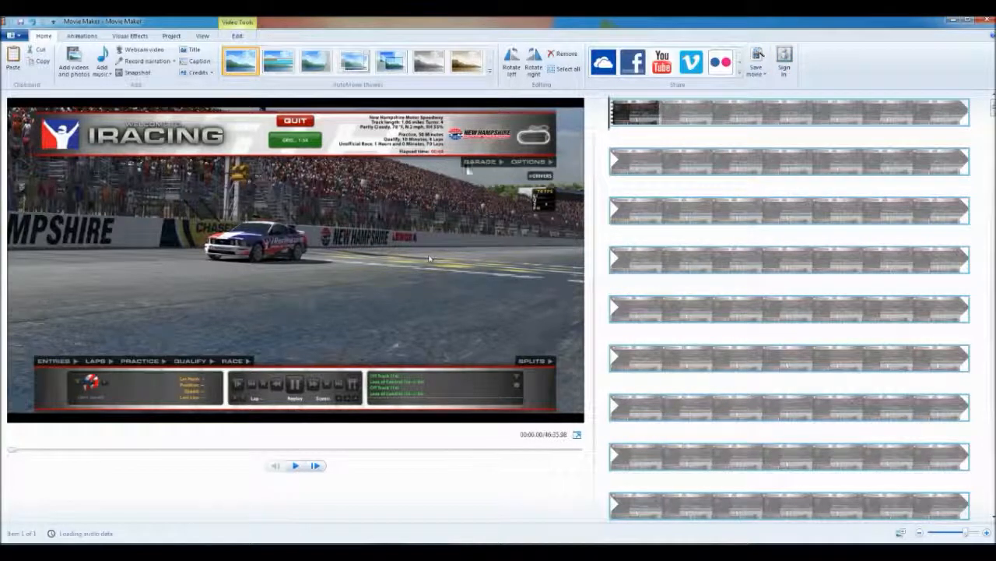
Step: Add the cover6 image from the RRUK folder inside Output to the project
left_click(75, 69)
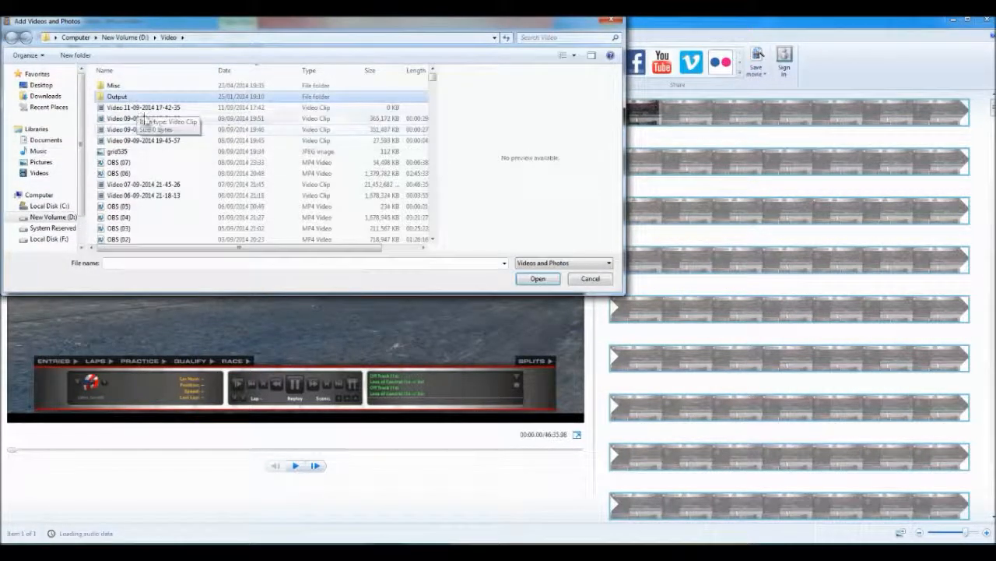
double_click(115, 96)
scroll(302, 166, "down", 3)
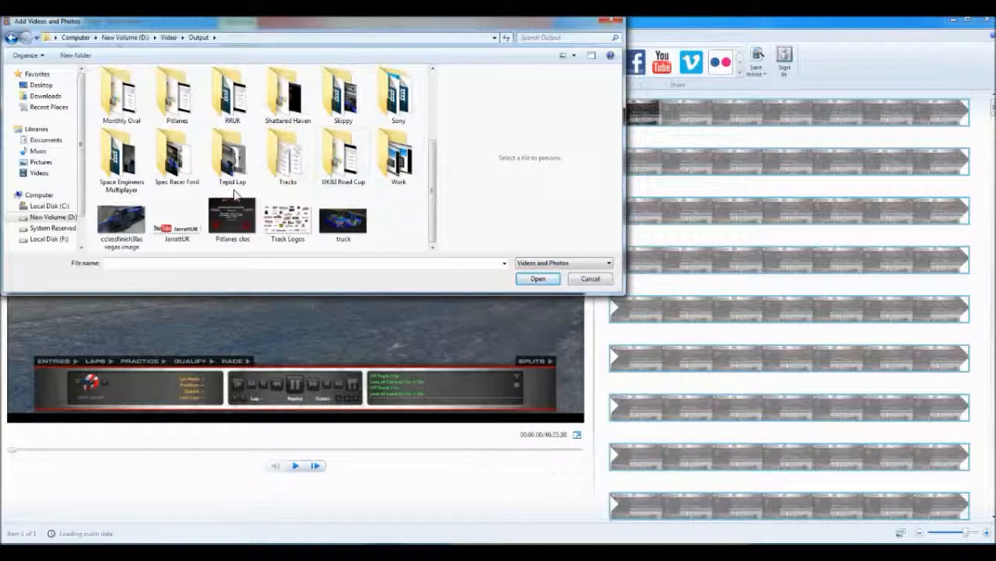
scroll(430, 214, "up", 3)
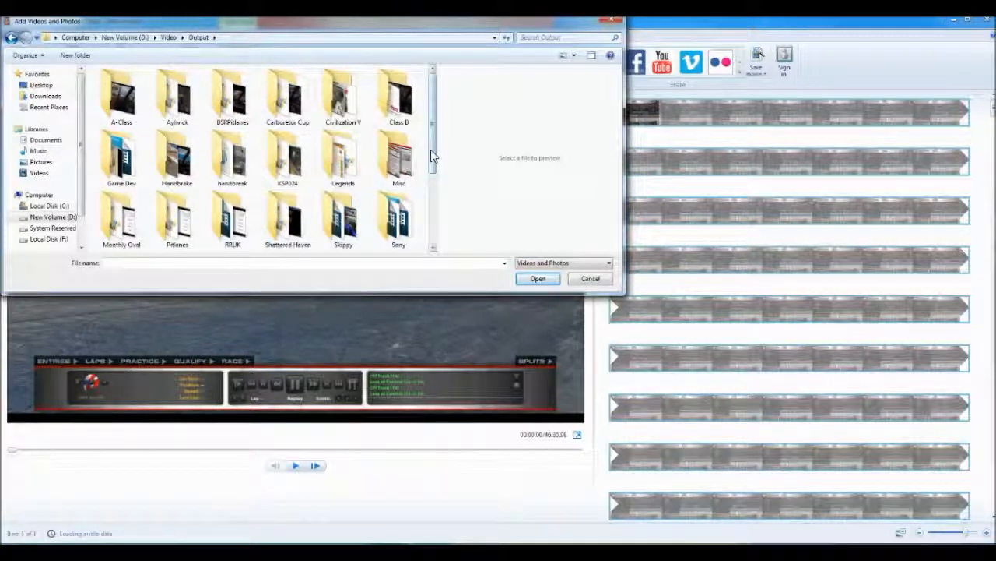
double_click(232, 218)
left_click_drag(432, 147, 432, 195)
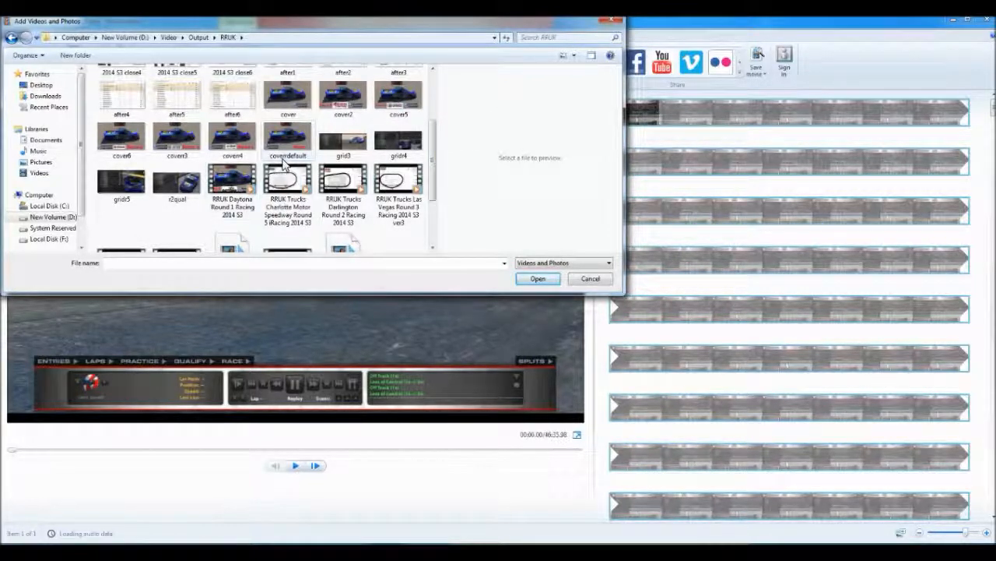
double_click(127, 148)
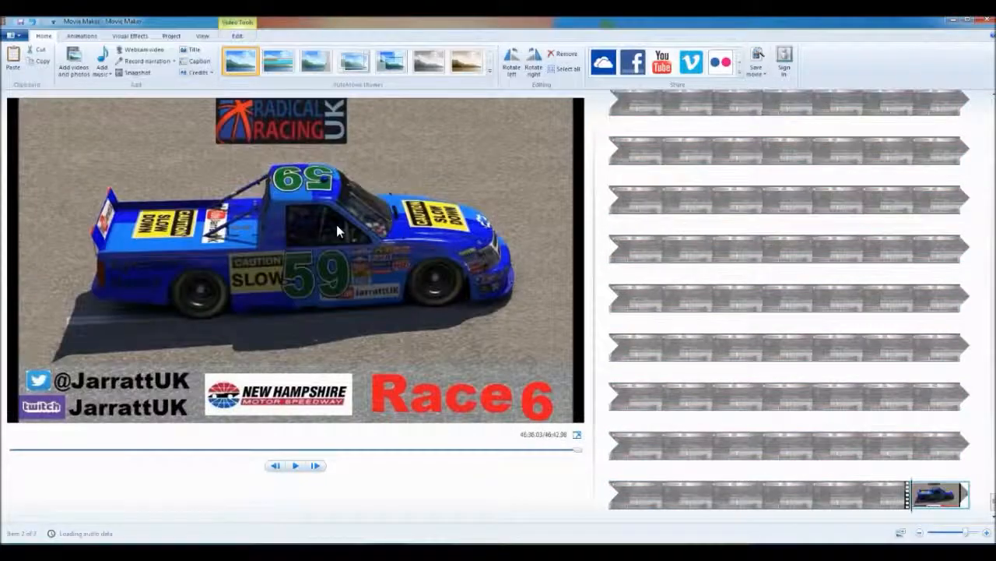
Step: Move the cover image to the start of the timeline, ahead of the race video
left_click_drag(863, 496, 965, 503)
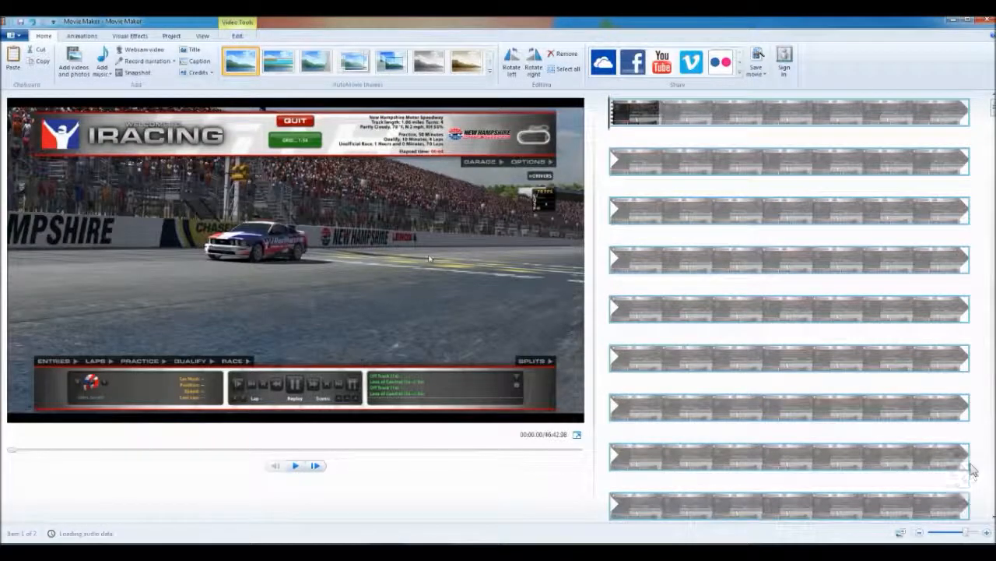
left_click_drag(993, 109, 993, 520)
left_click_drag(825, 450, 884, 517)
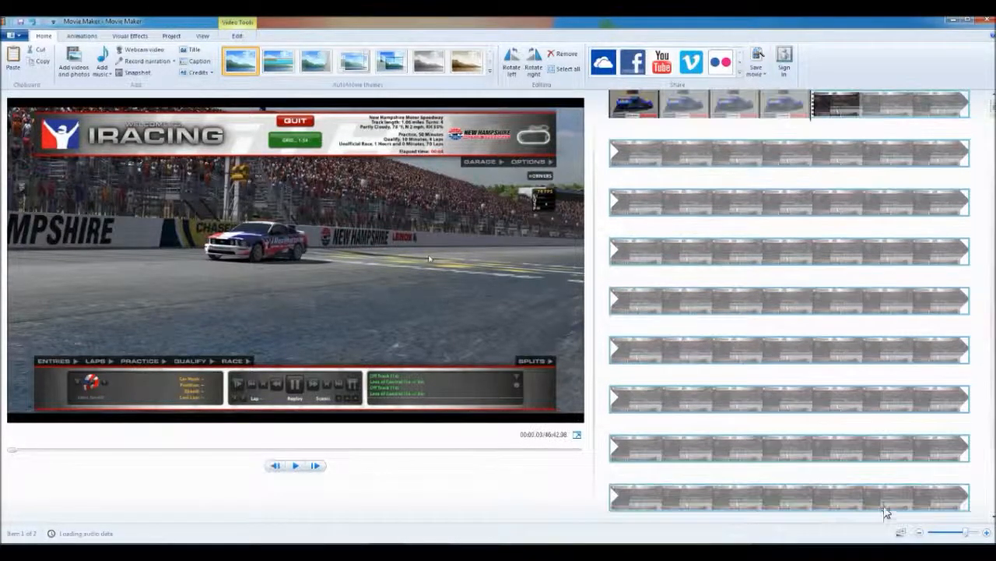
Step: Set the cover image's display duration to 3 seconds
left_click(622, 106)
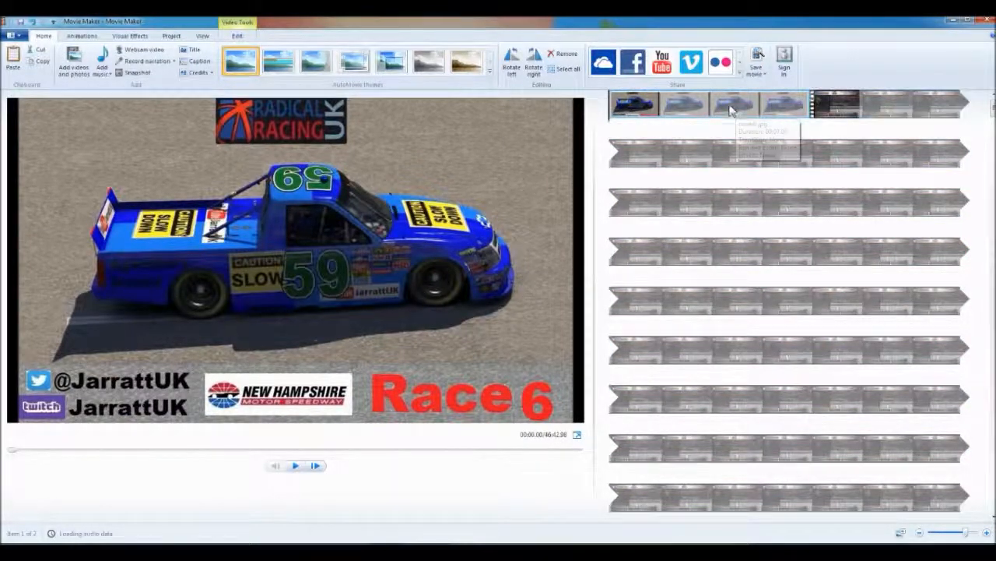
left_click(707, 115)
double_click(696, 110)
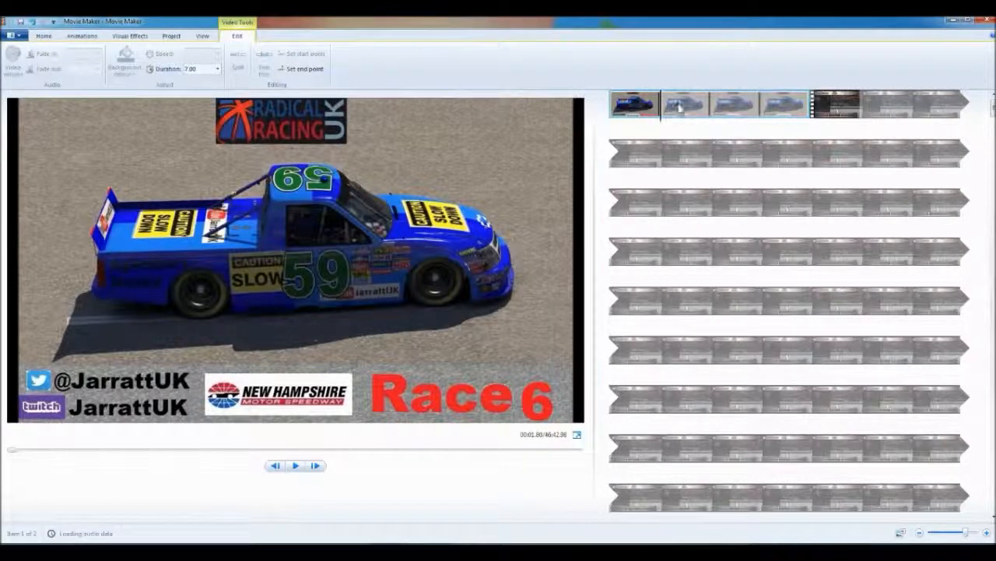
left_click(190, 69)
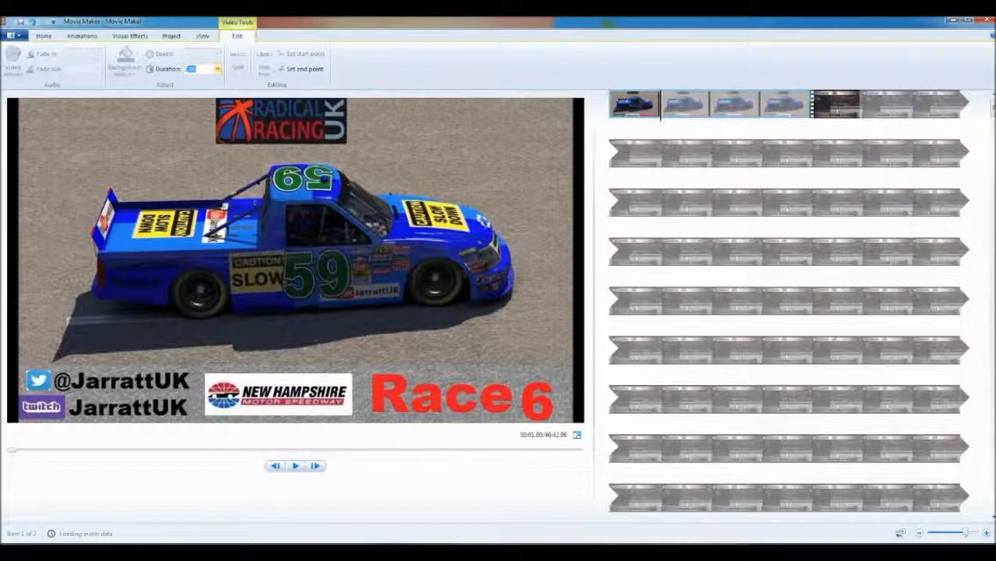
type("3")
key("Return")
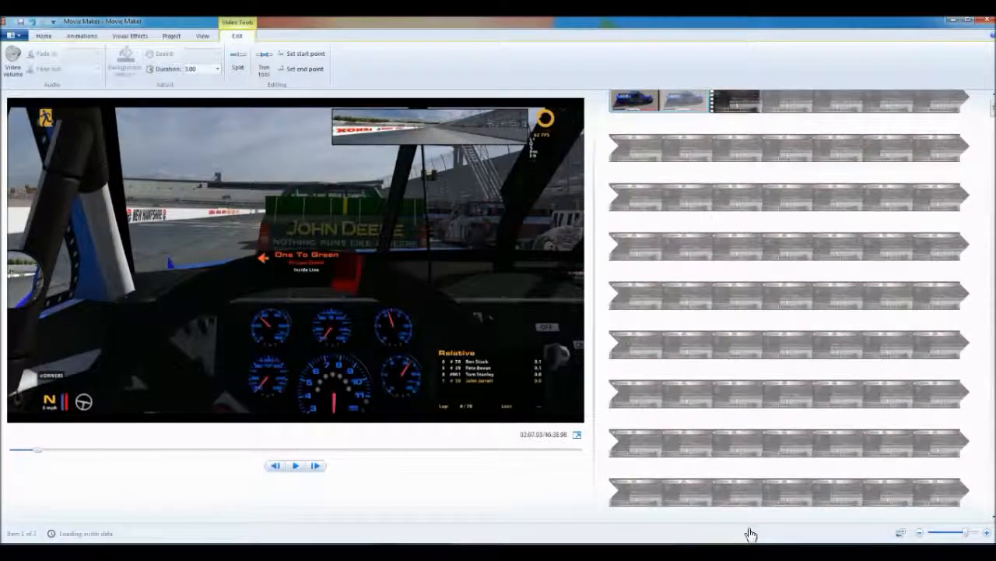
Step: Find the pace lap just before the race start and split the race video at about 03:05.30
scroll(753, 481, "down", 1)
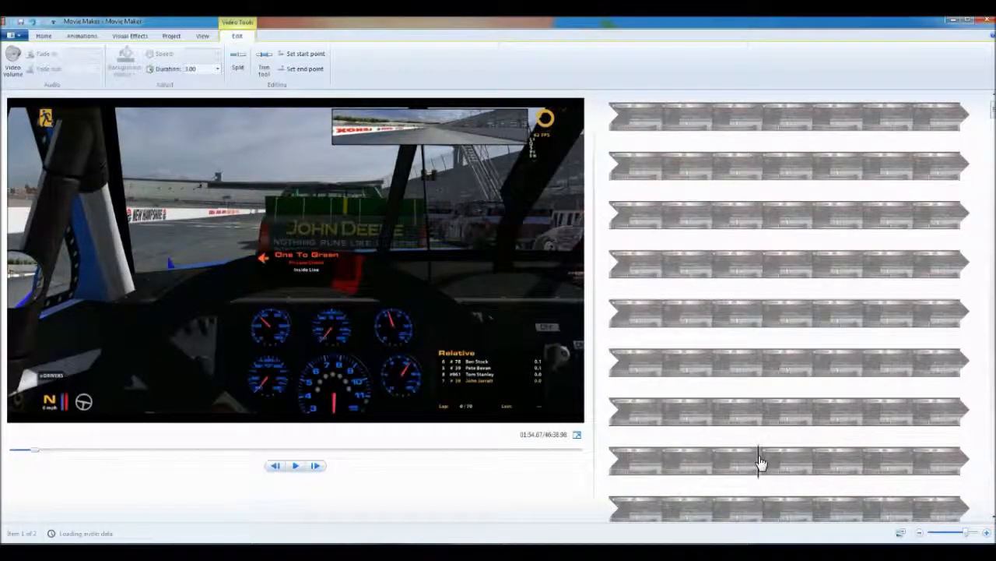
scroll(763, 459, "down", 1)
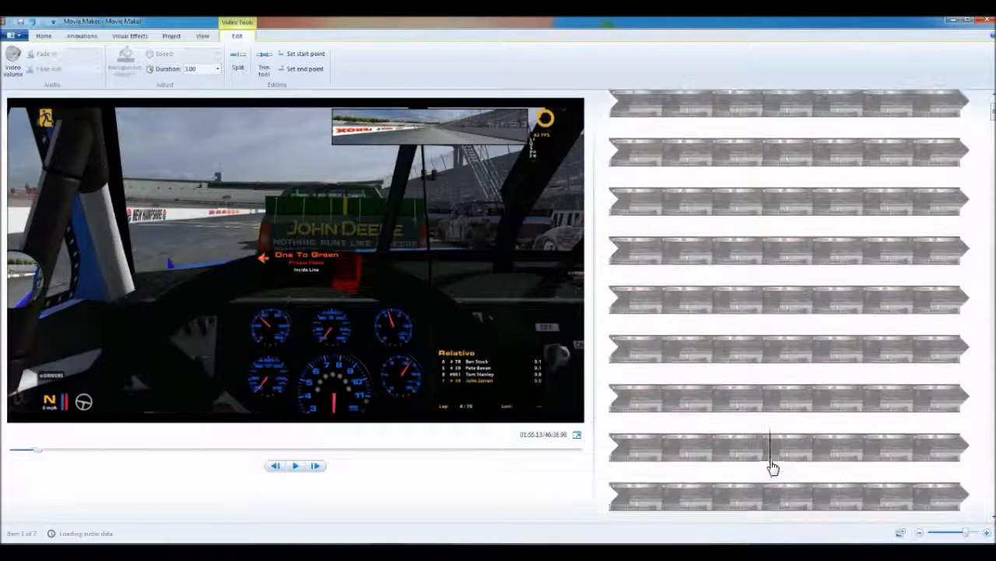
scroll(767, 463, "down", 2)
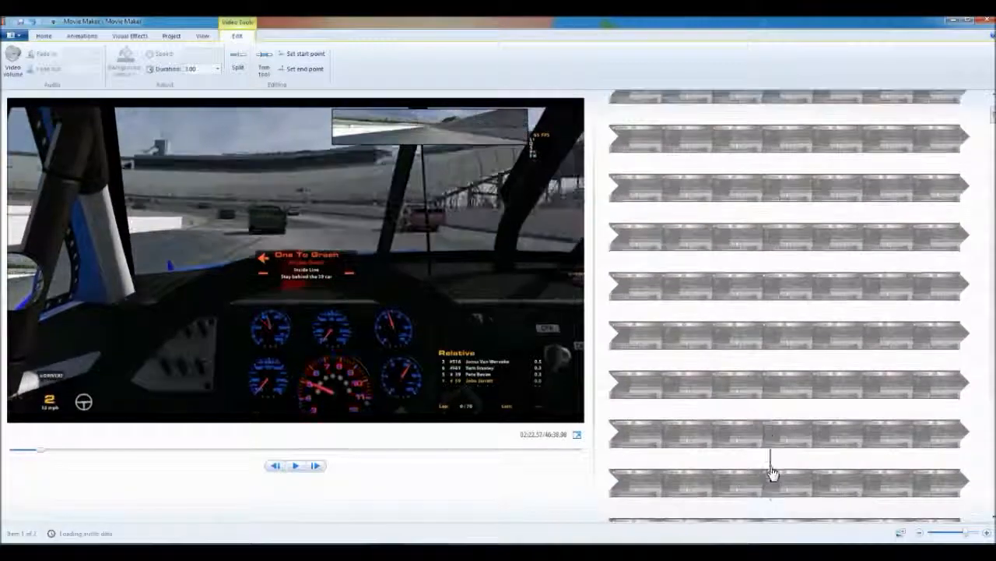
scroll(775, 472, "down", 2)
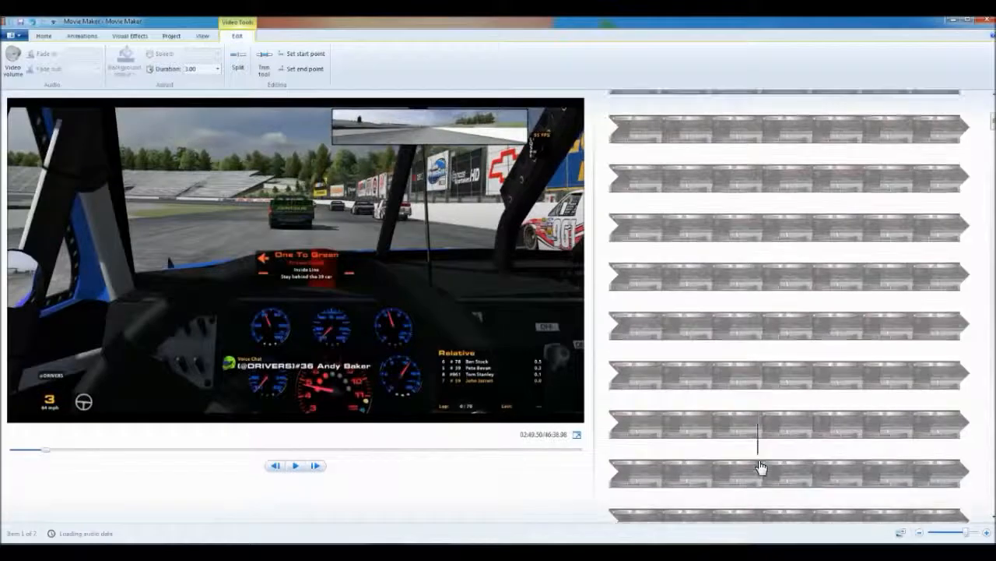
scroll(762, 467, "down", 2)
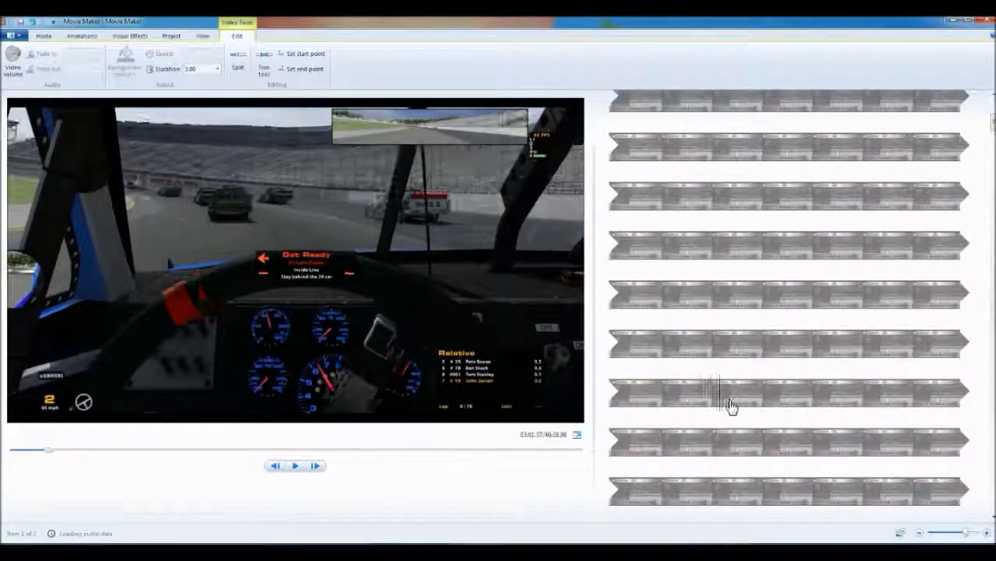
left_click(812, 404)
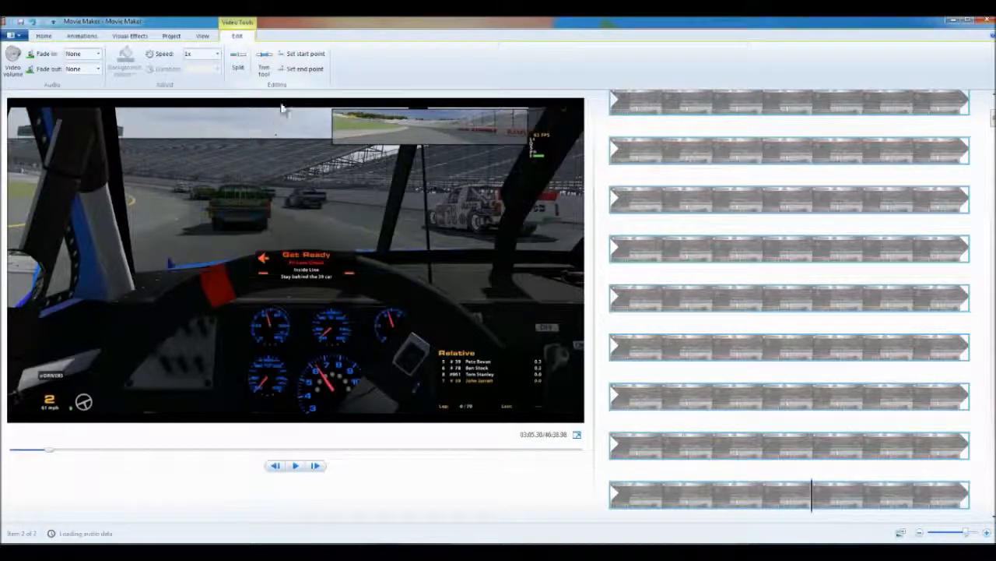
left_click(238, 74)
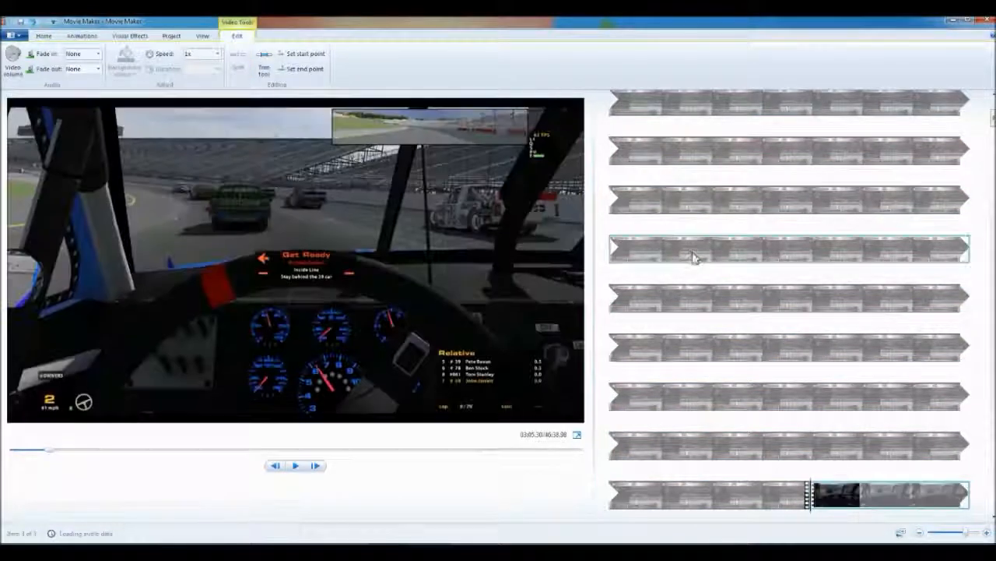
Step: Remove the part of the race video before the split
left_click(662, 302)
right_click(674, 303)
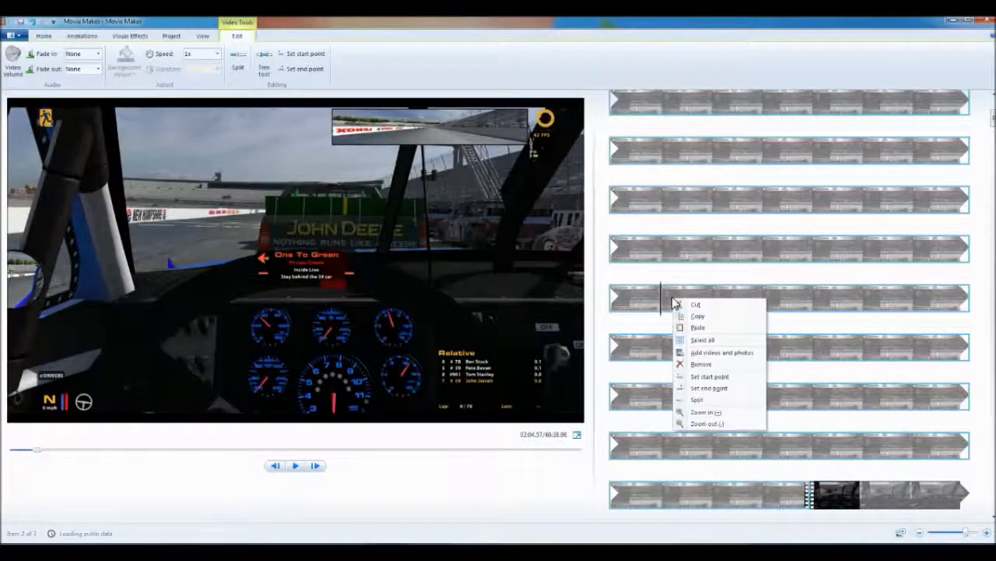
left_click(712, 364)
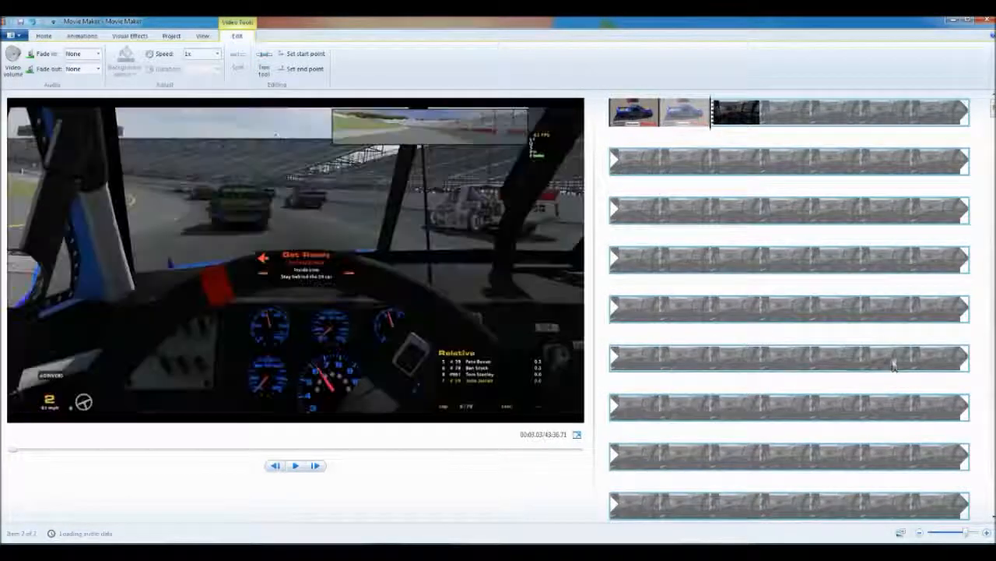
Step: Play the movie from the cover image into the race footage to check the transition, and pause it
left_click(646, 113)
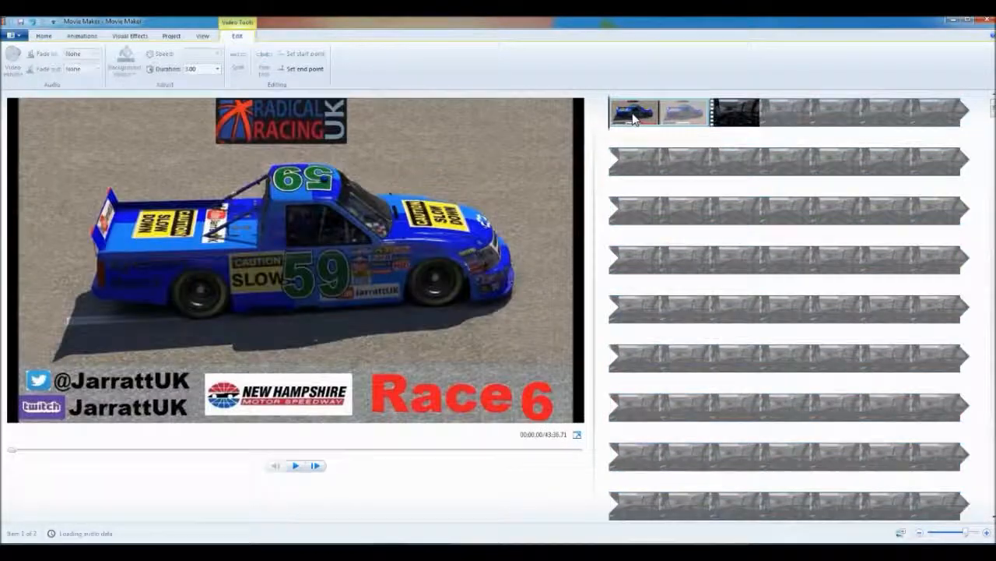
left_click(296, 467)
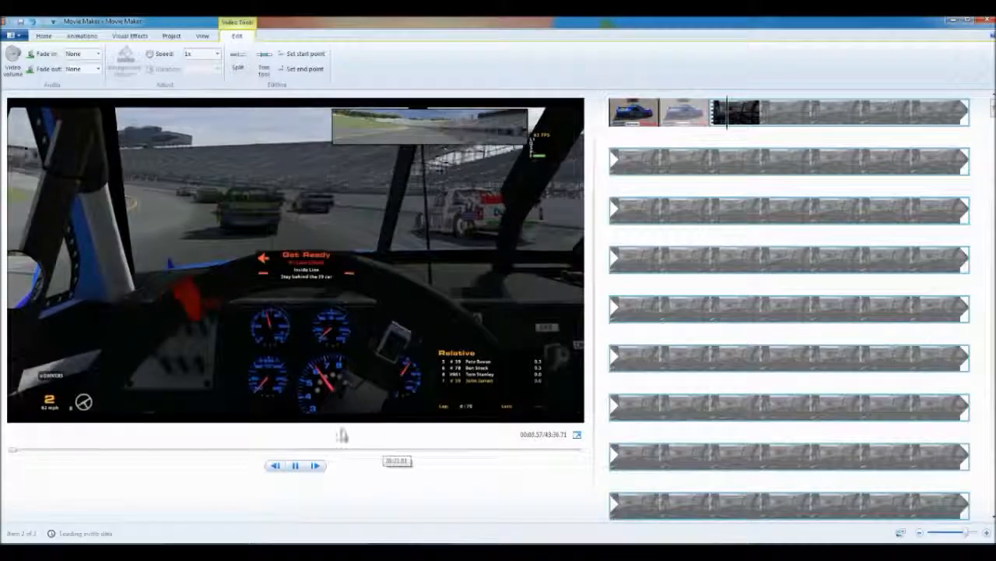
left_click(296, 467)
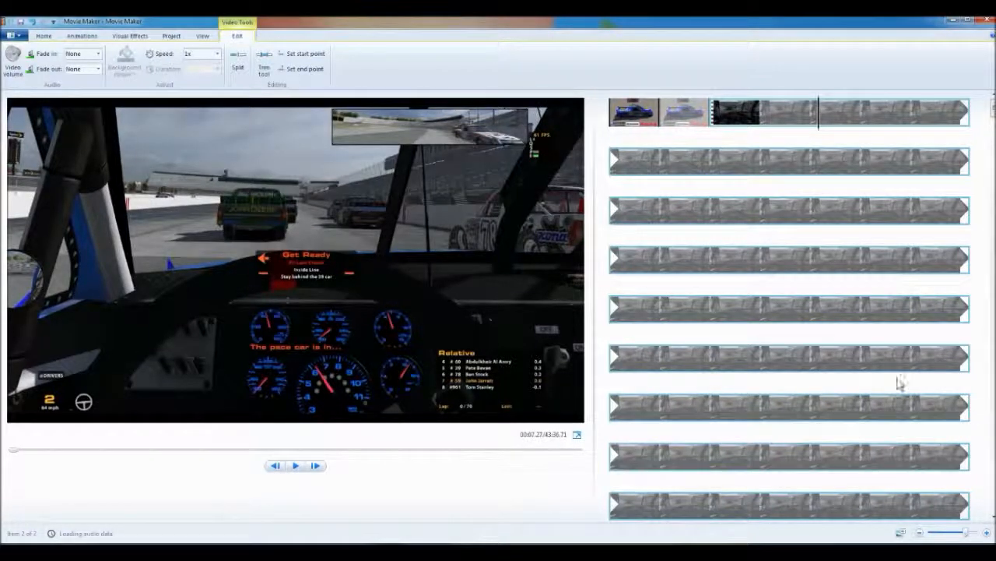
Step: Split the race video at about 05:47.90 and remove the part after the split
left_click_drag(993, 116, 992, 159)
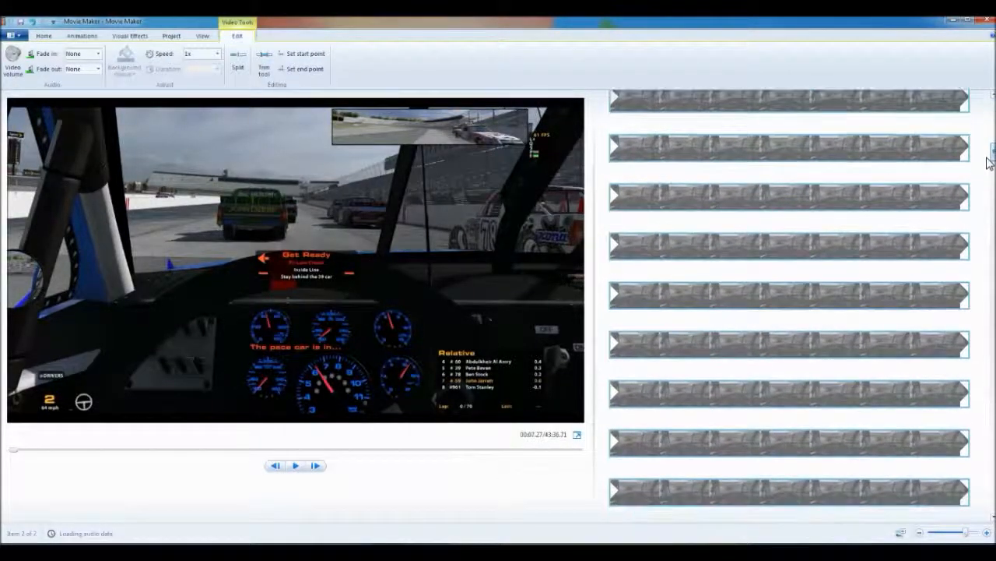
left_click(784, 354)
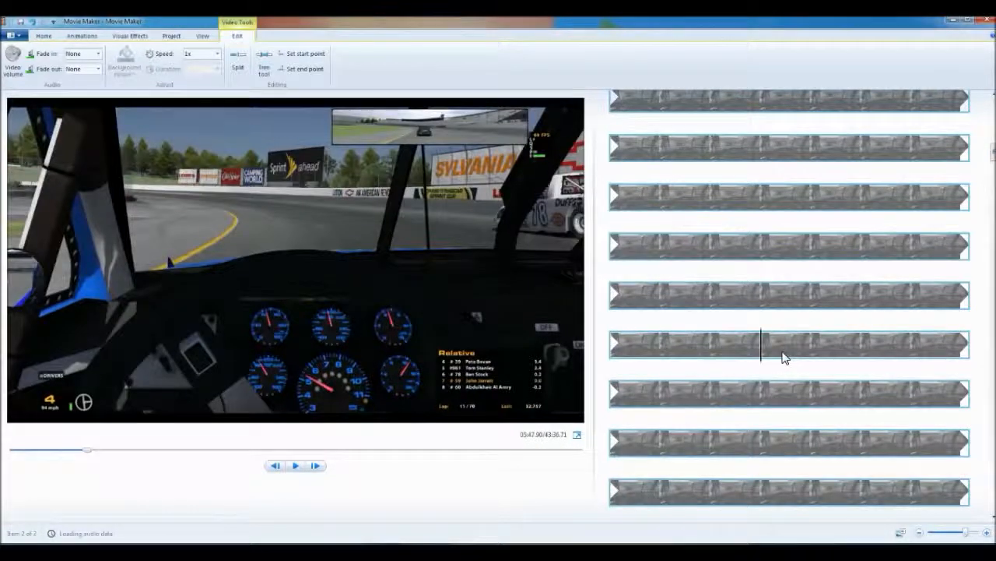
left_click(263, 70)
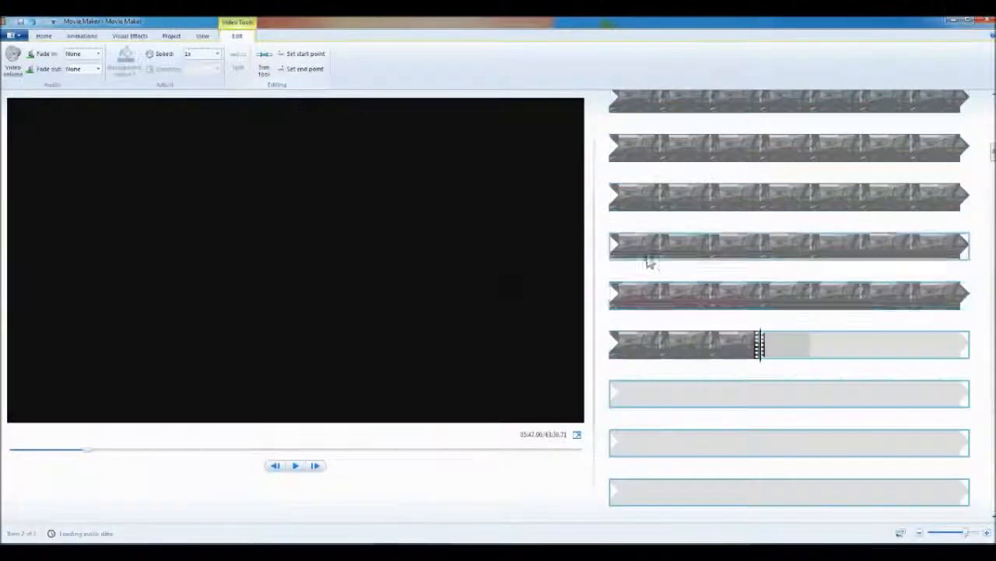
right_click(788, 341)
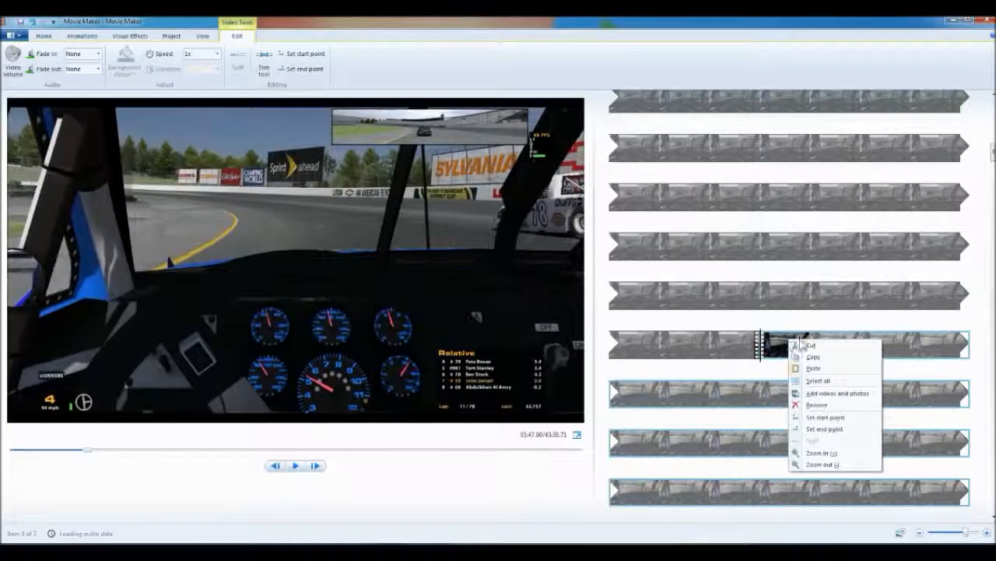
left_click(822, 406)
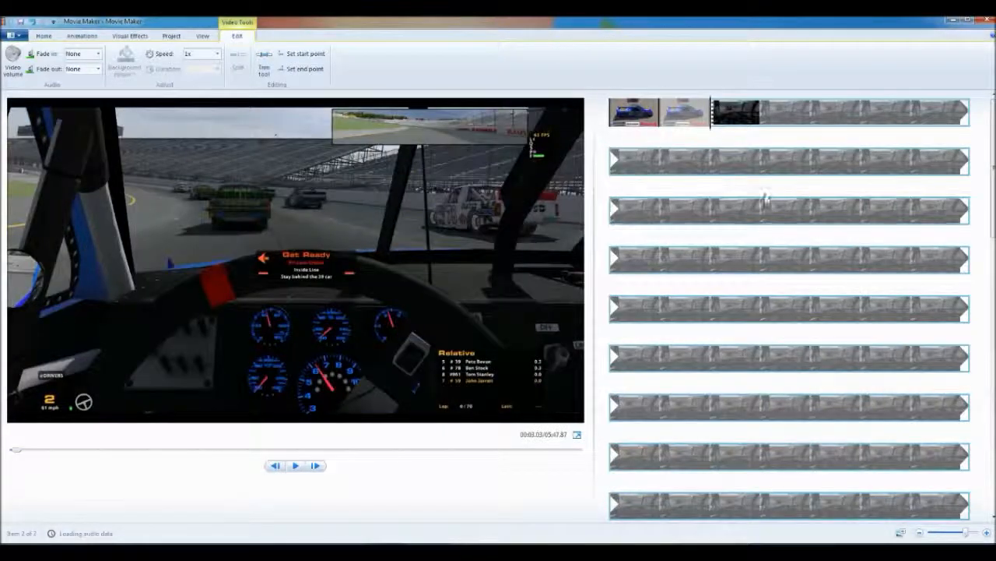
Step: Play the race footage from about 03:28.80 to find a break point and split it at 03:33.93
left_click(763, 260)
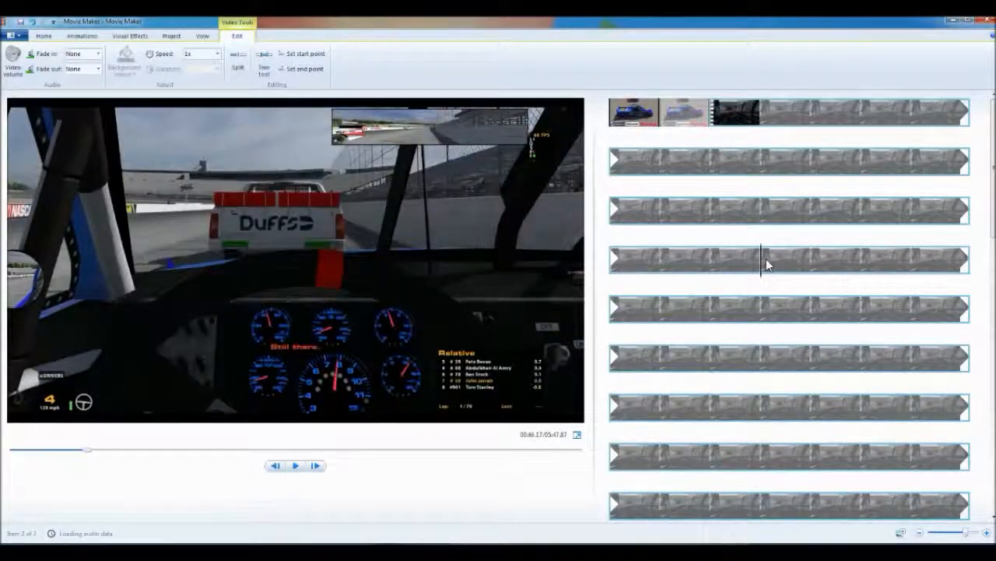
scroll(857, 164, "down", 3)
scroll(847, 248, "down", 1)
scroll(838, 256, "up", 3)
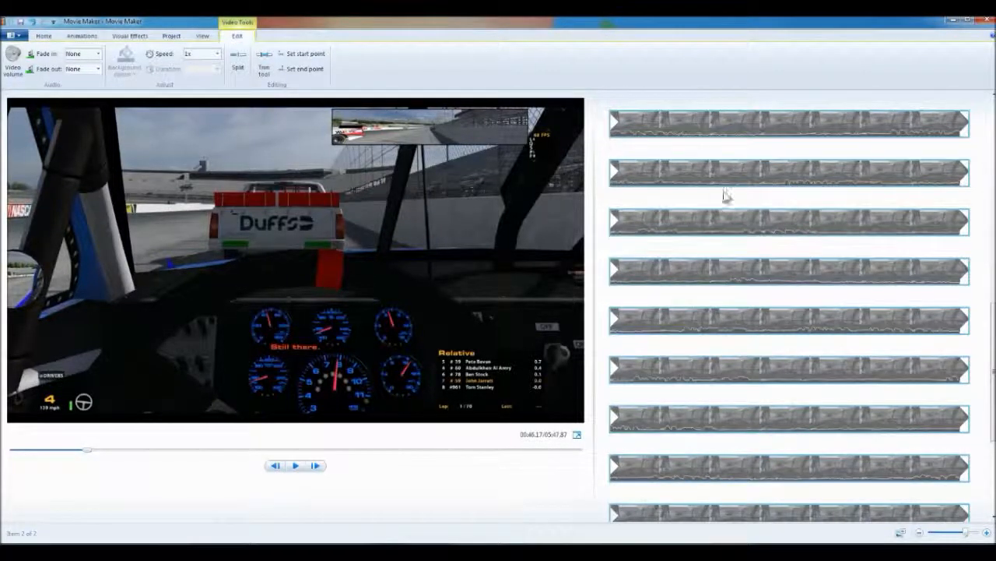
scroll(856, 210, "down", 1)
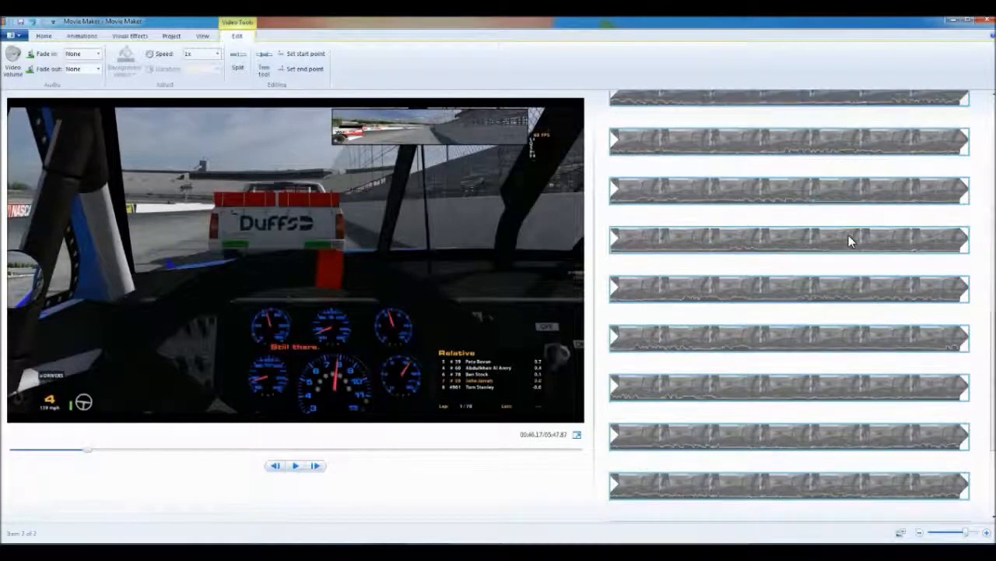
left_click(711, 198)
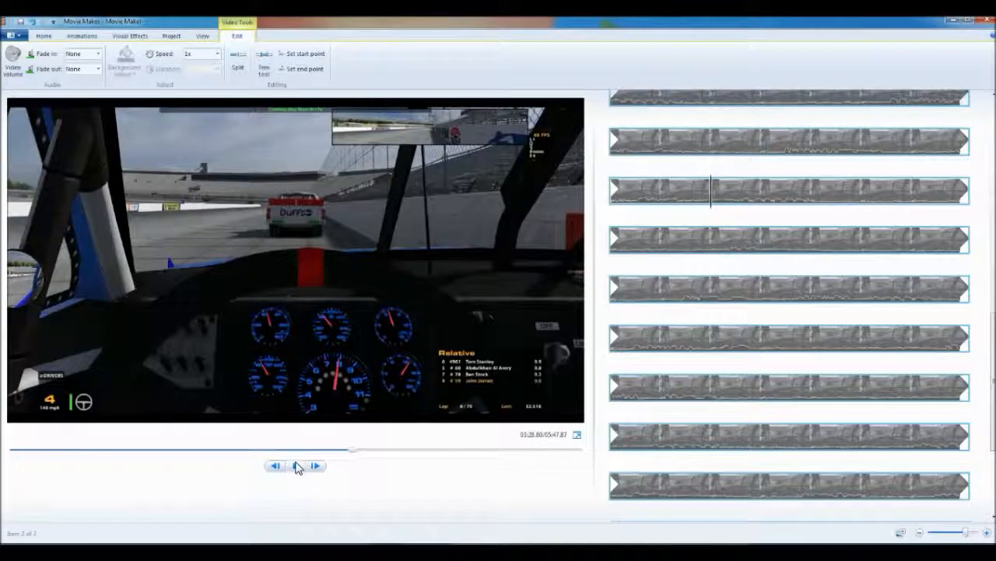
left_click(296, 465)
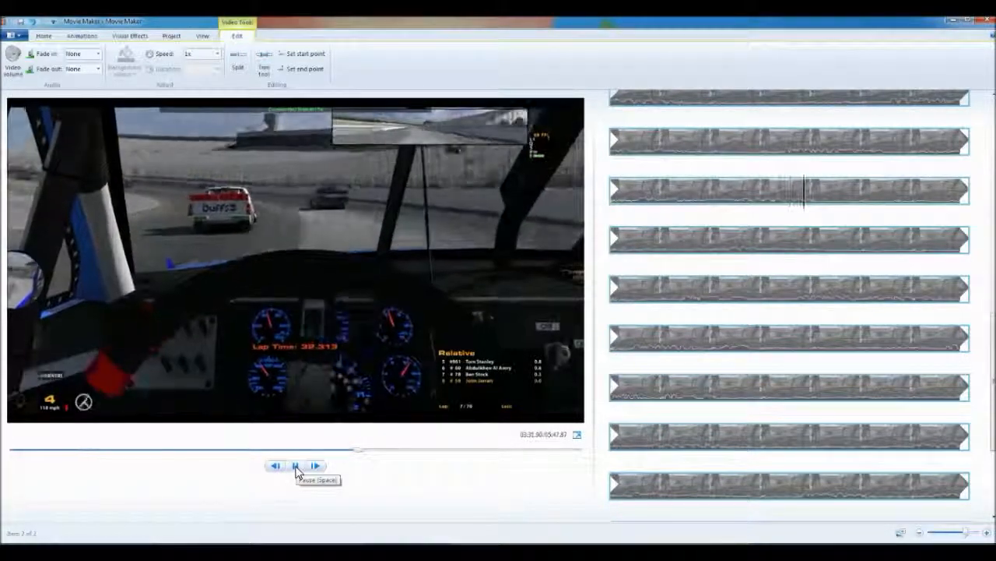
left_click(296, 467)
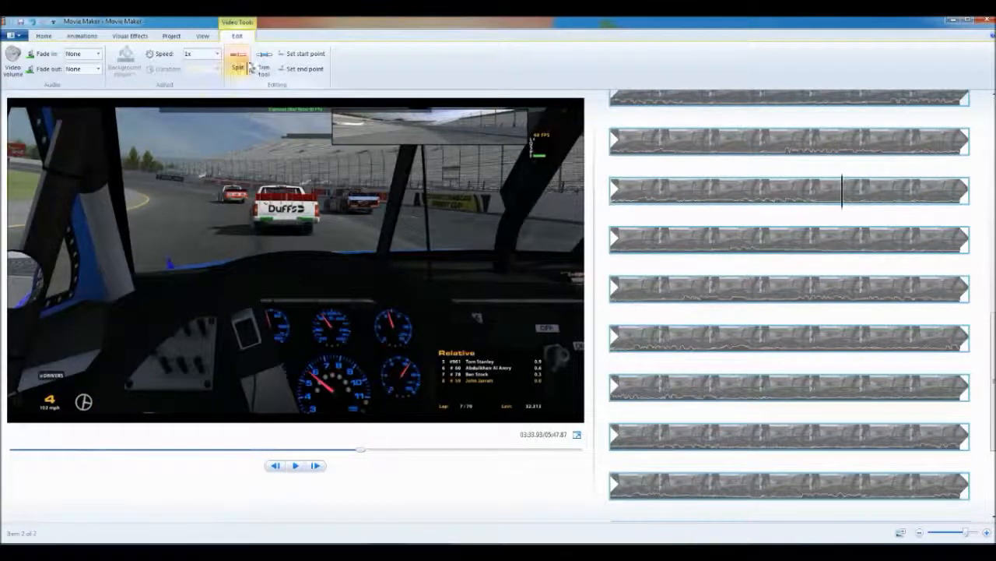
left_click(250, 67)
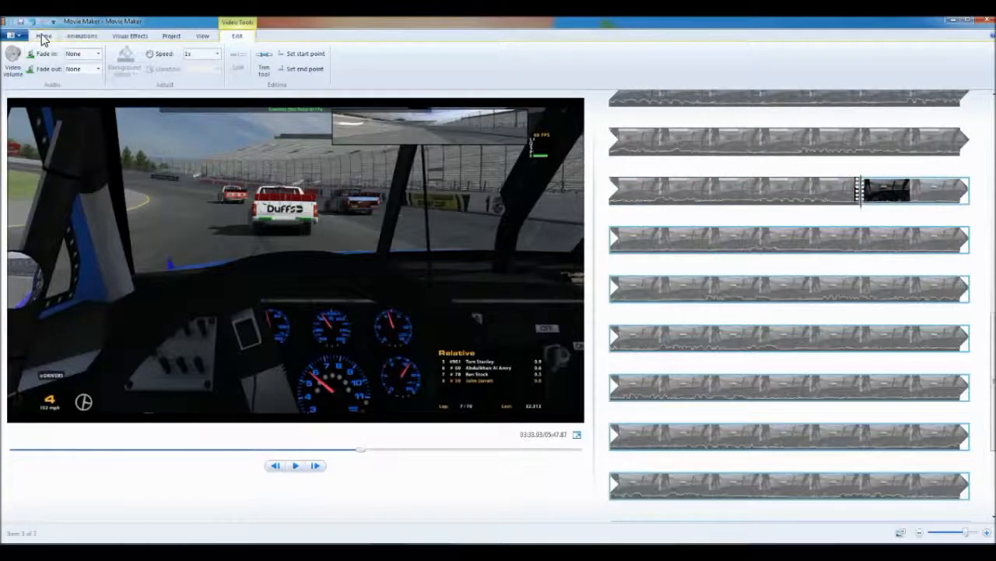
Step: Insert the season standings image after6 at the split between the two race clips
left_click(44, 36)
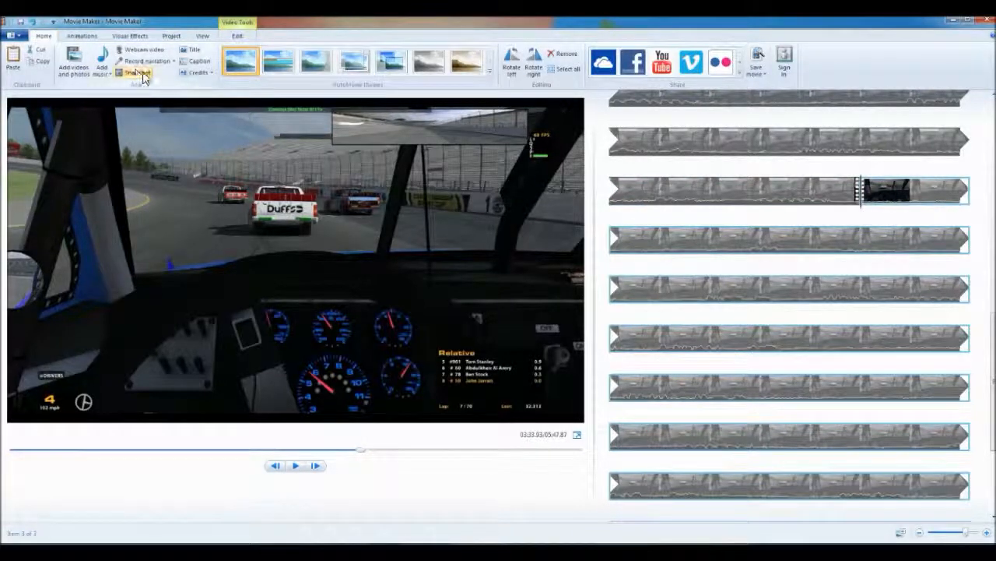
left_click(75, 65)
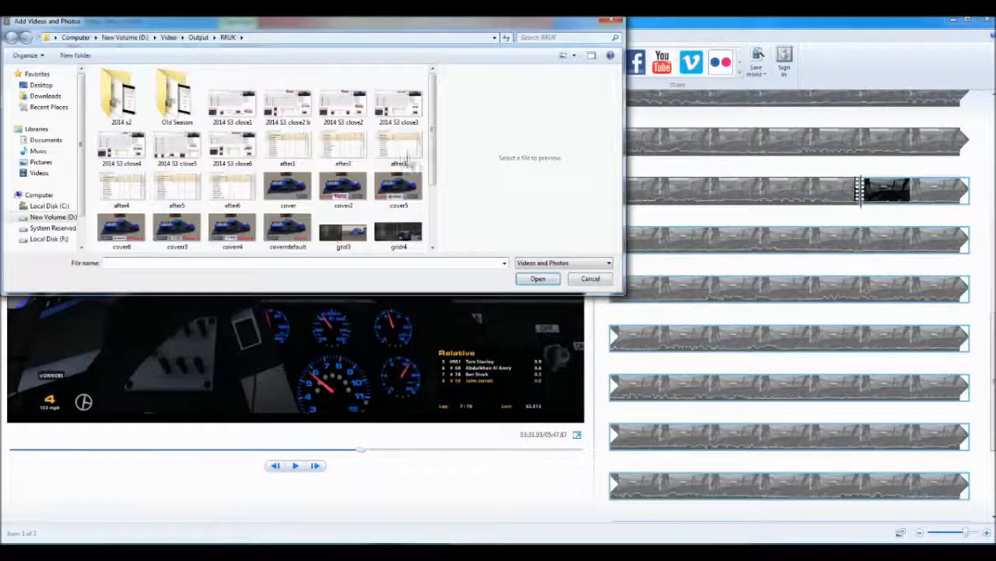
double_click(232, 188)
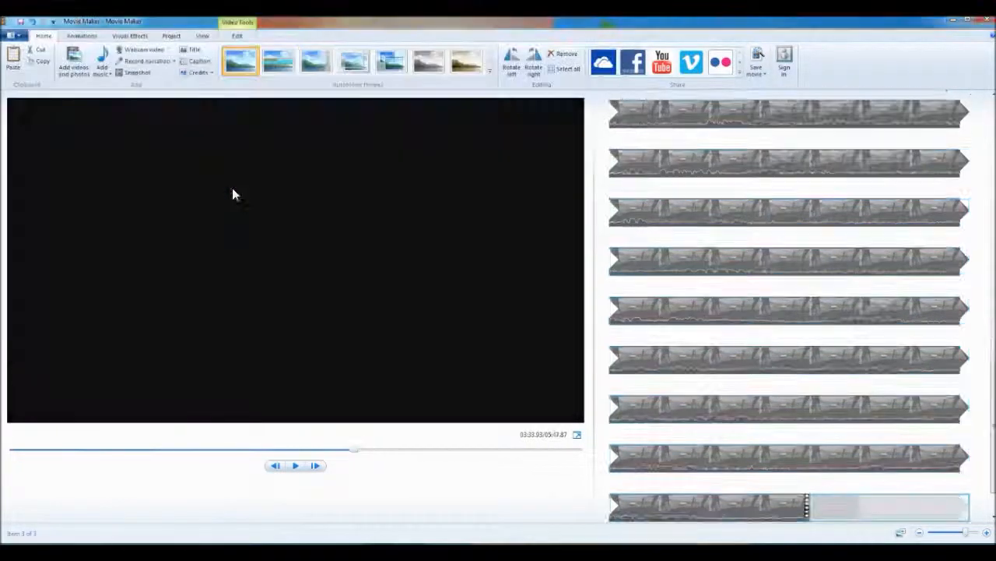
left_click_drag(946, 495, 972, 504)
scroll(921, 367, "up", 2)
scroll(921, 368, "up", 2)
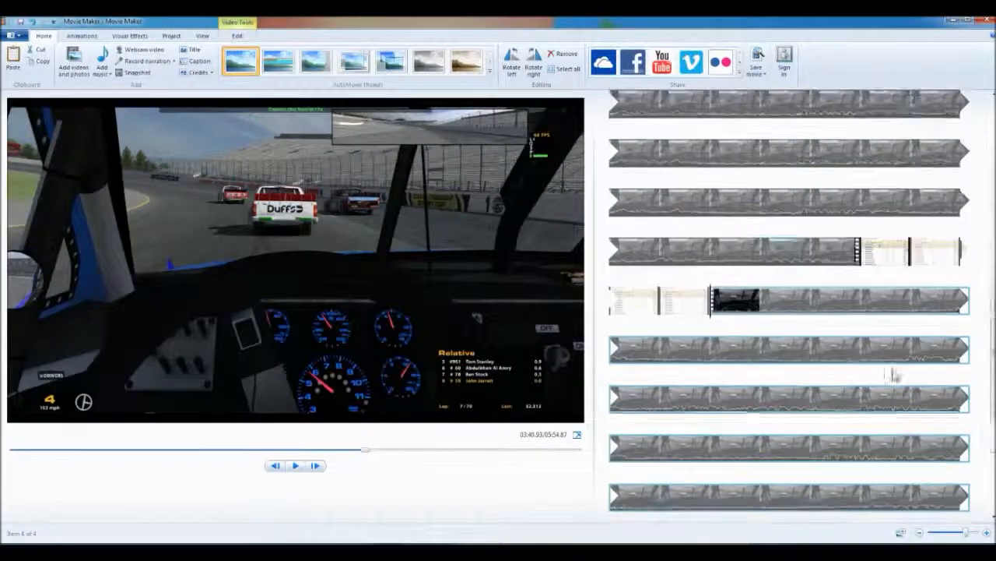
Step: Play the race footage into the season standings image to check how long the image stays on screen
left_click(911, 256)
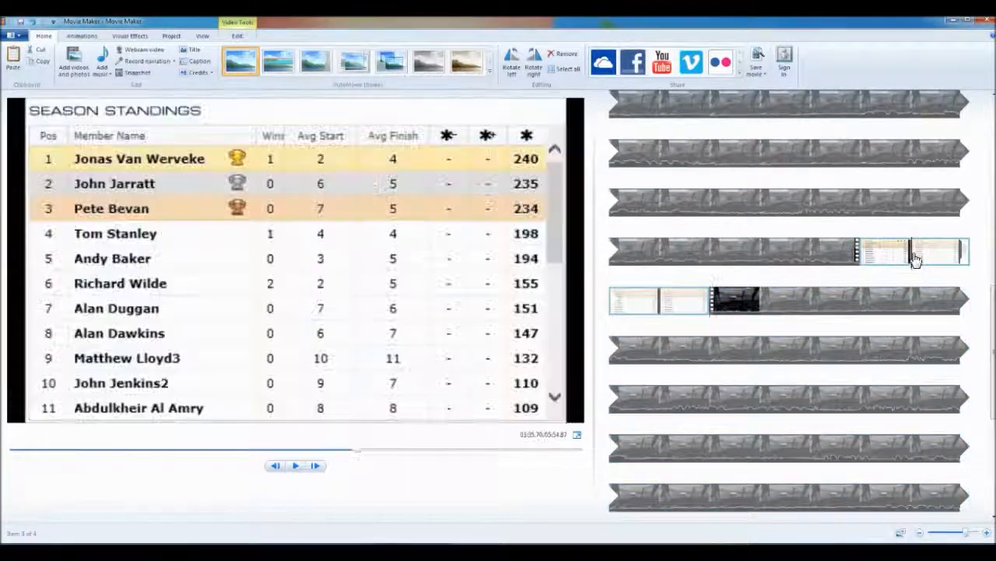
left_click(761, 257)
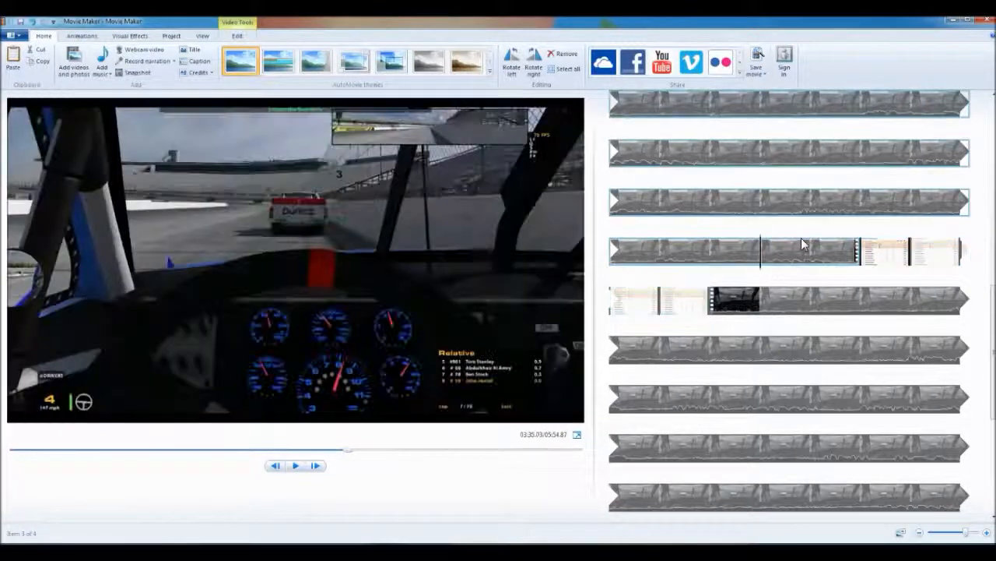
left_click(298, 467)
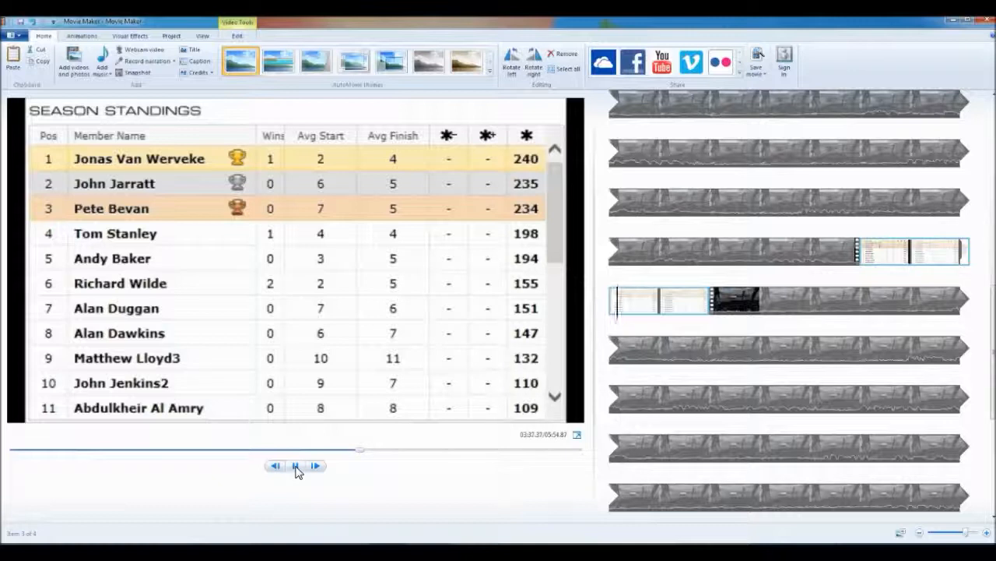
left_click(665, 309)
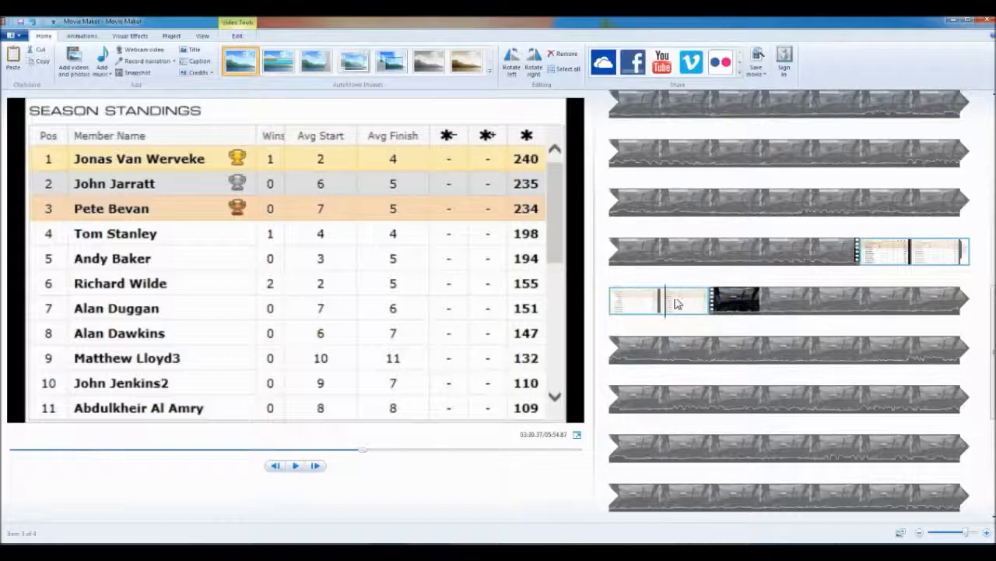
Step: Set the season standings image's display duration to 4.00 seconds
double_click(667, 304)
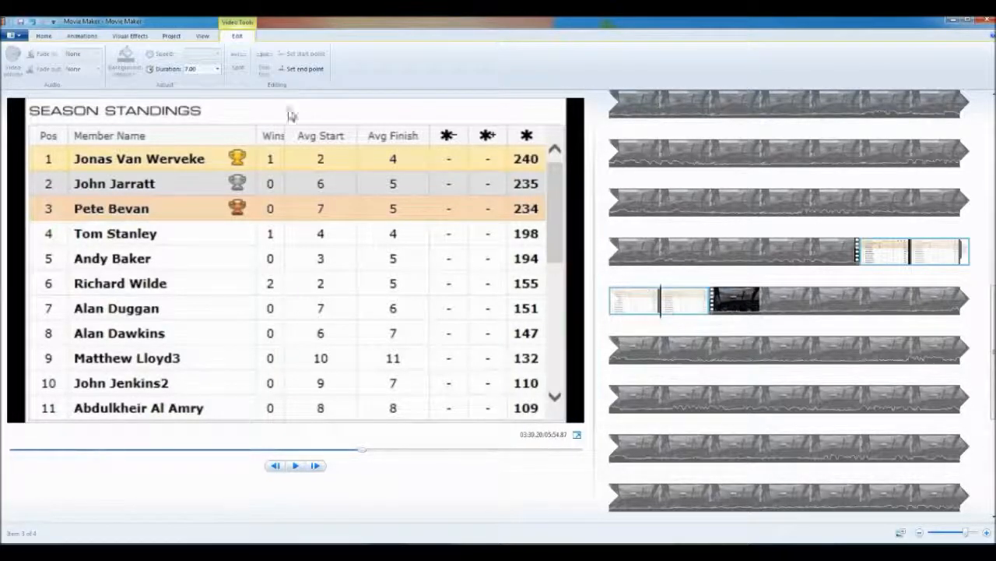
left_click(206, 69)
left_click(732, 301)
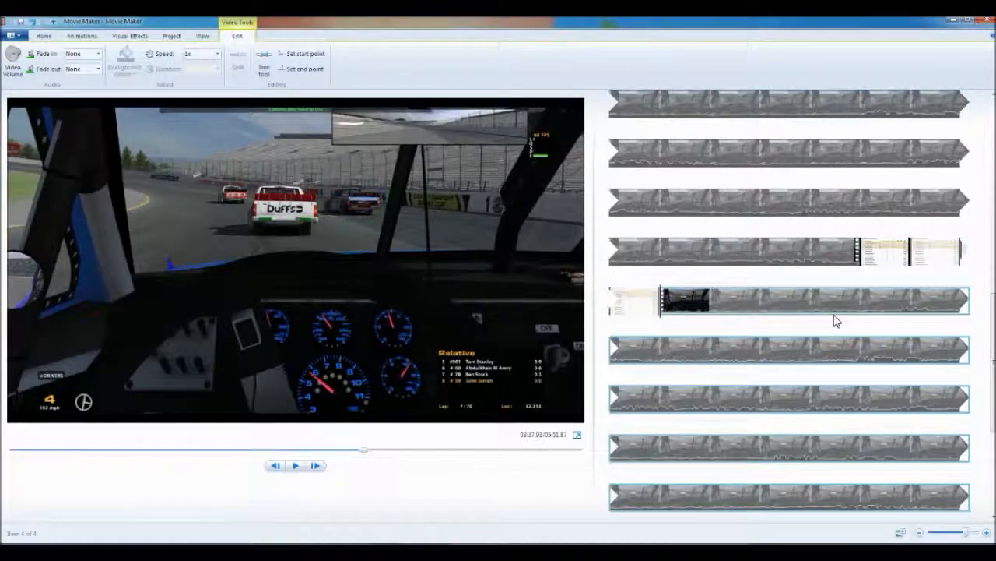
Step: Add a bow-tie style transition from the race footage into the season standings image
left_click(881, 257)
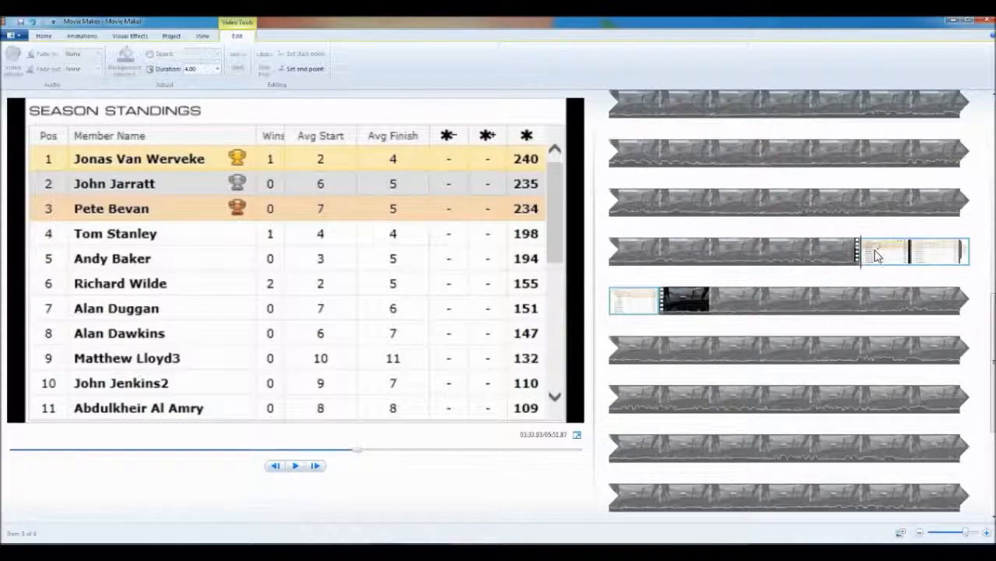
left_click(81, 37)
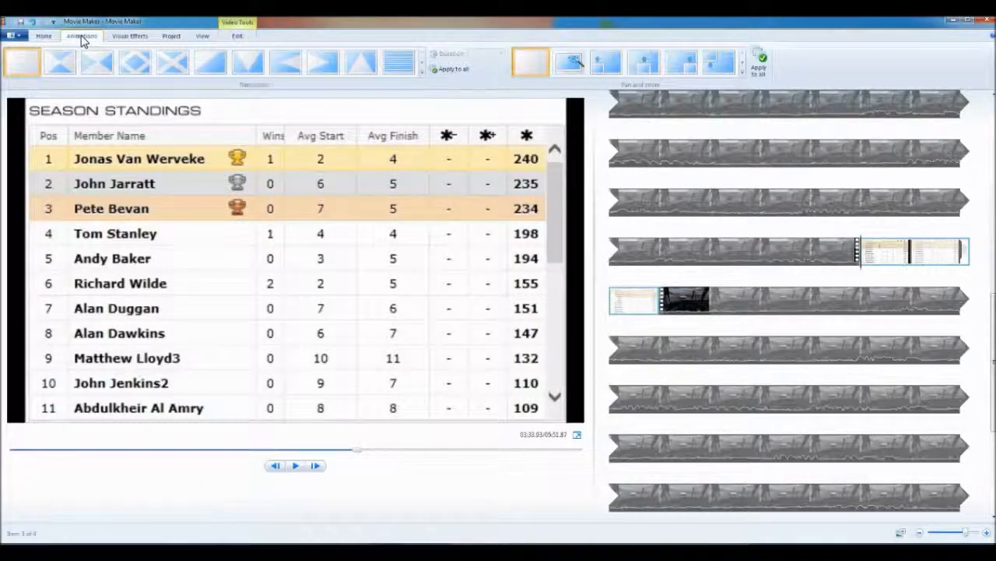
double_click(909, 255)
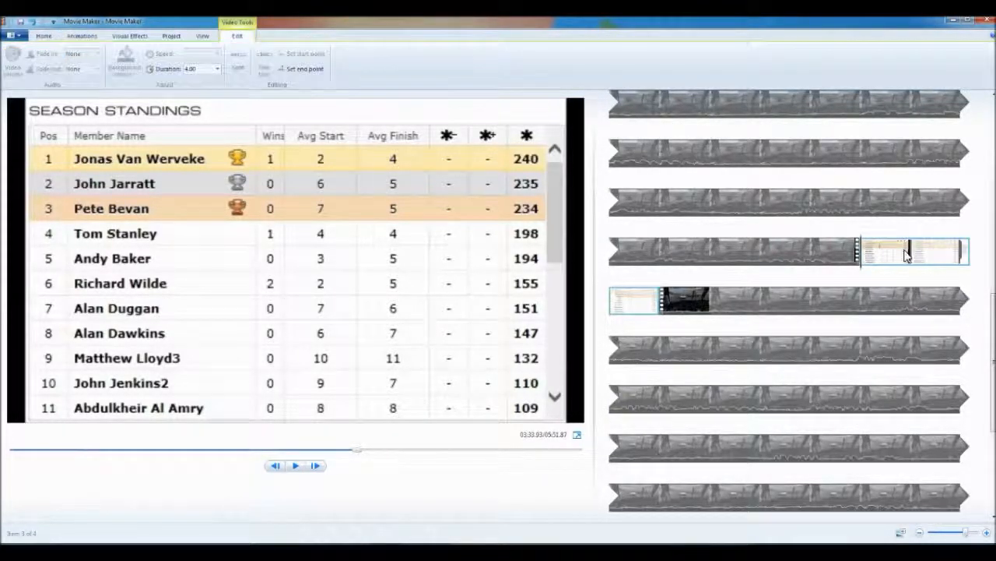
left_click(82, 36)
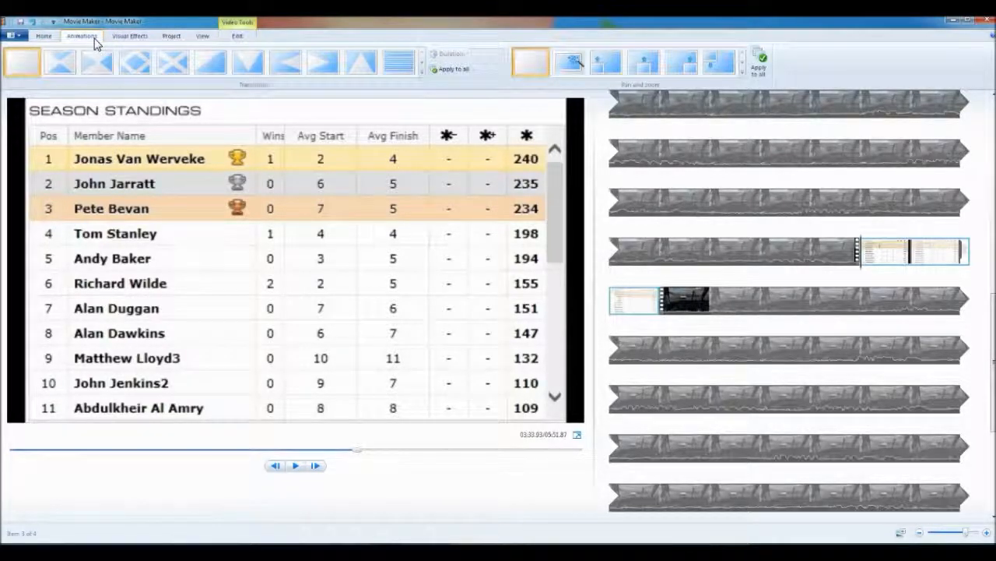
left_click(95, 76)
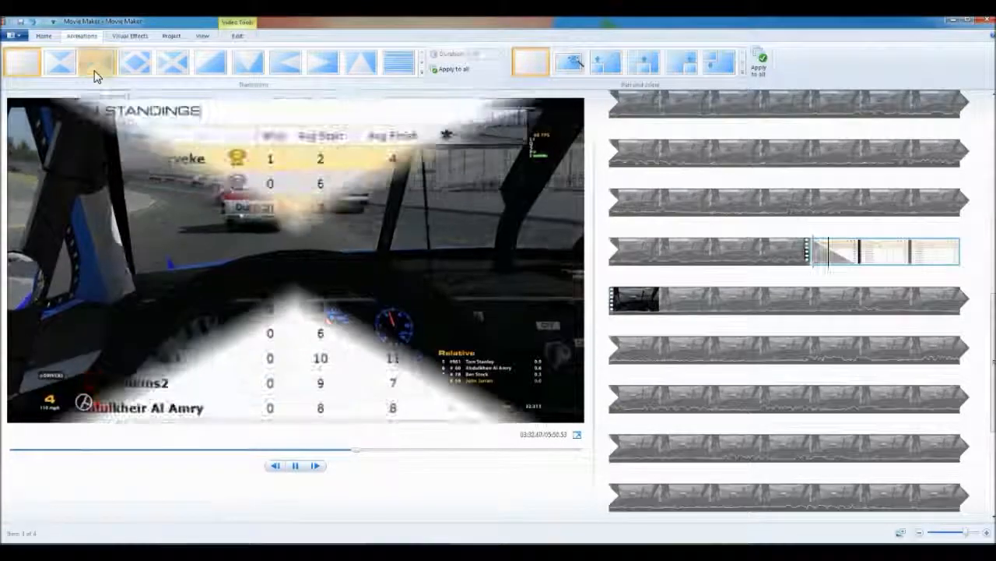
Step: Play through the standings image and add a diagonal transition to the race clip that follows it
left_click(769, 277)
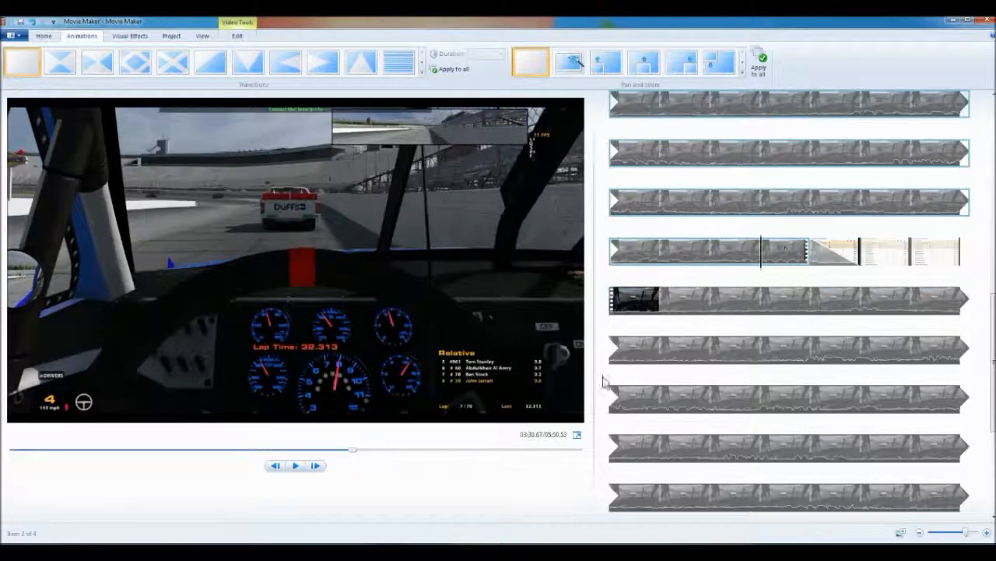
left_click(293, 466)
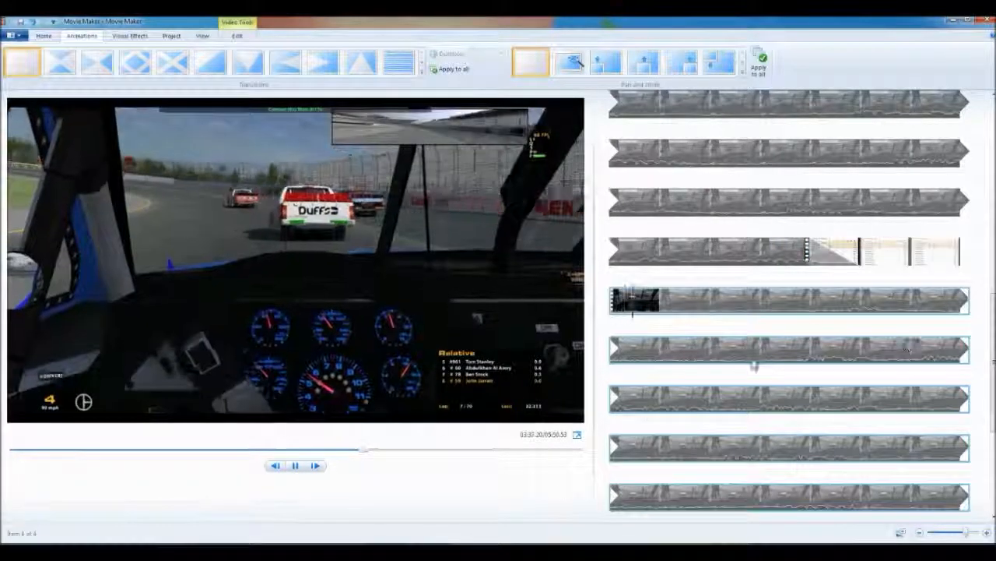
left_click(296, 467)
left_click(207, 60)
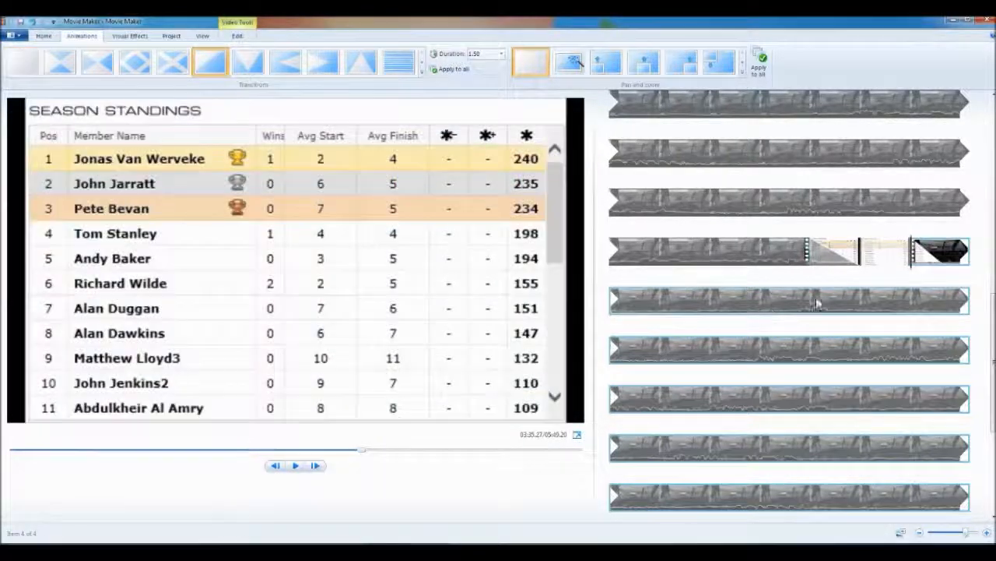
Step: Play the footage around the standings image to check the transitions in and out, and pause it
left_click(793, 254)
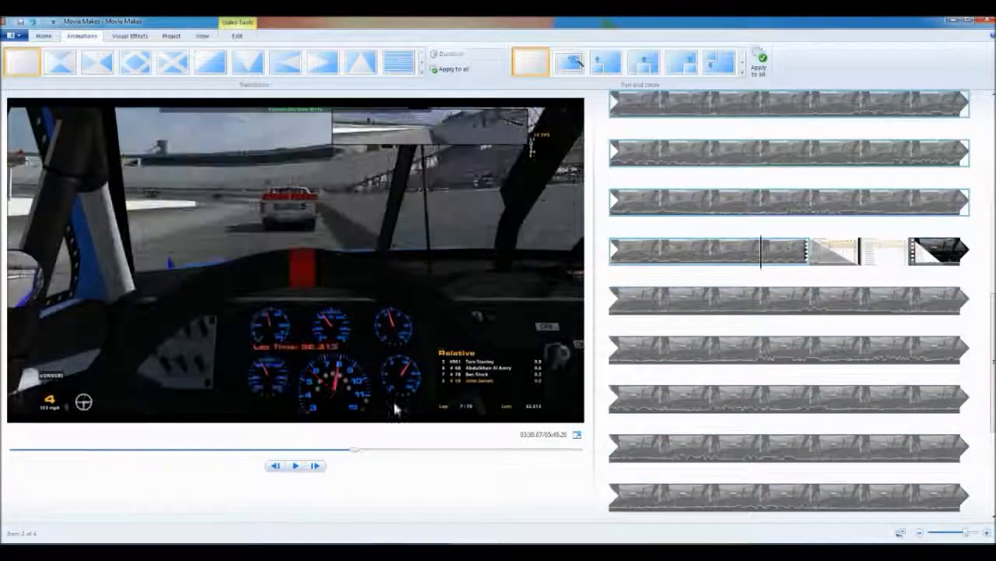
left_click(302, 465)
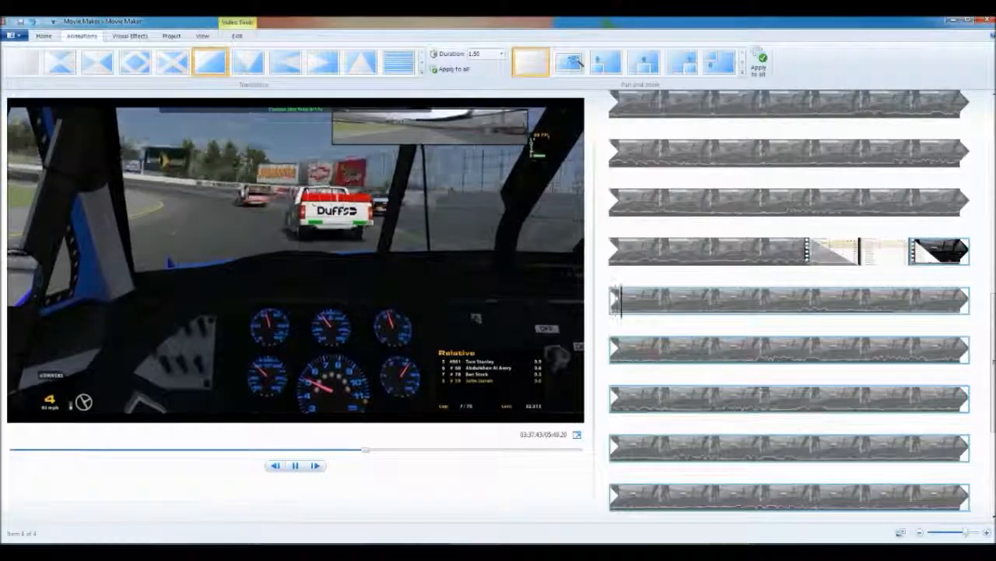
left_click(295, 465)
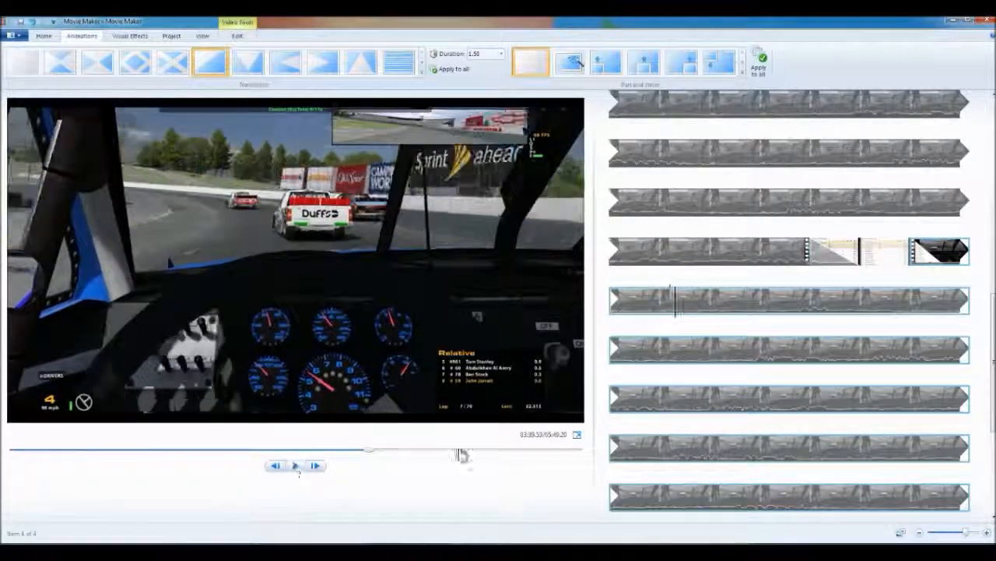
Step: Split the last race clip at about 04:25.77 and remove the footage after the split
left_click(813, 450)
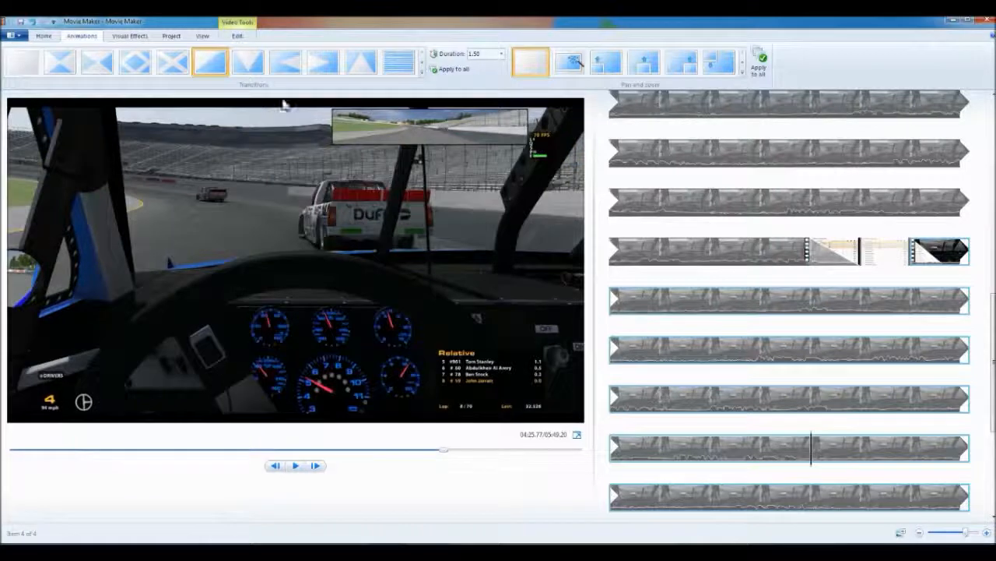
left_click(239, 38)
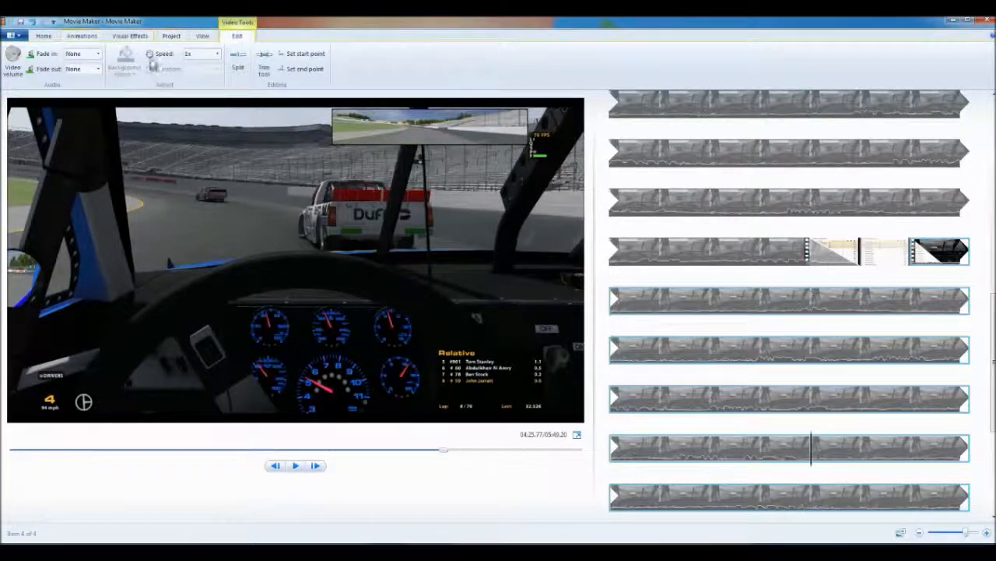
left_click(238, 71)
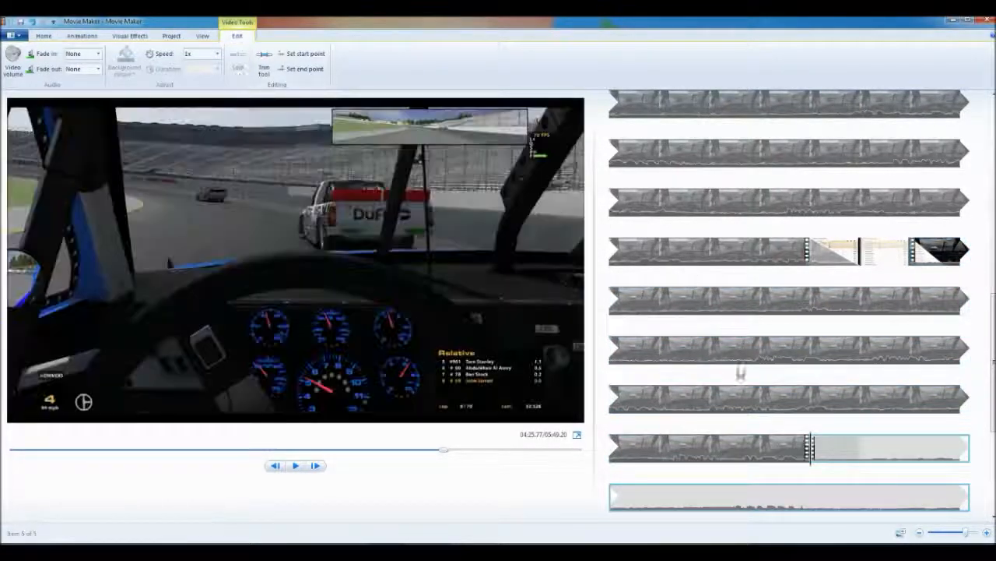
right_click(852, 454)
left_click(896, 378)
scroll(902, 379, "up", 4)
scroll(902, 380, "down", 2)
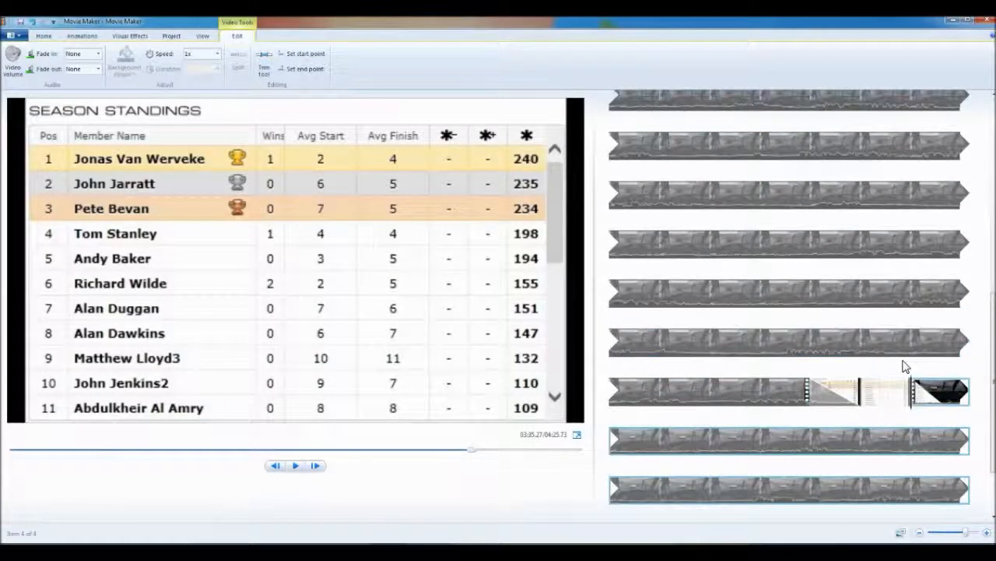
Step: Return to the start of the movie and select the cover image
scroll(902, 363, "up", 10)
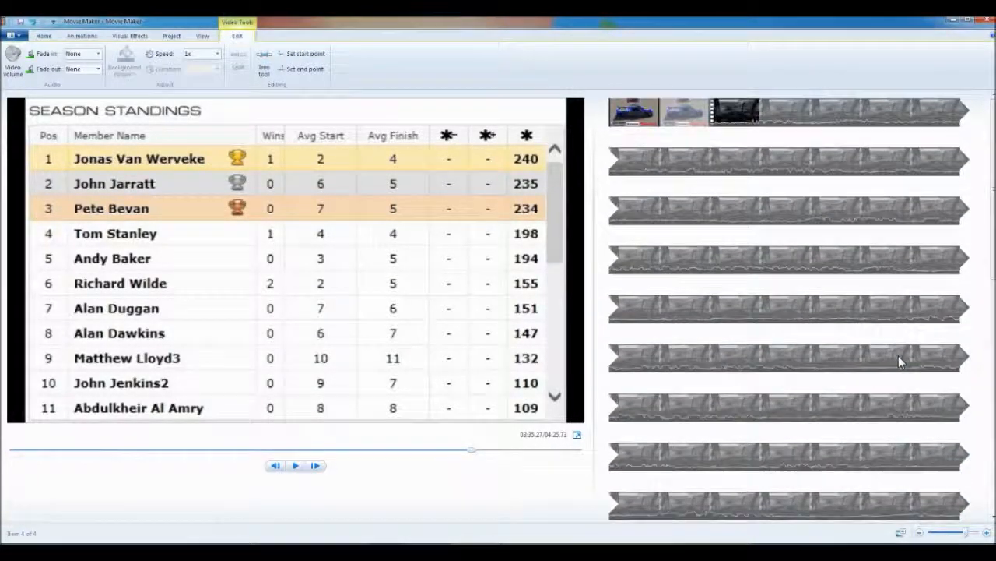
left_click(617, 115)
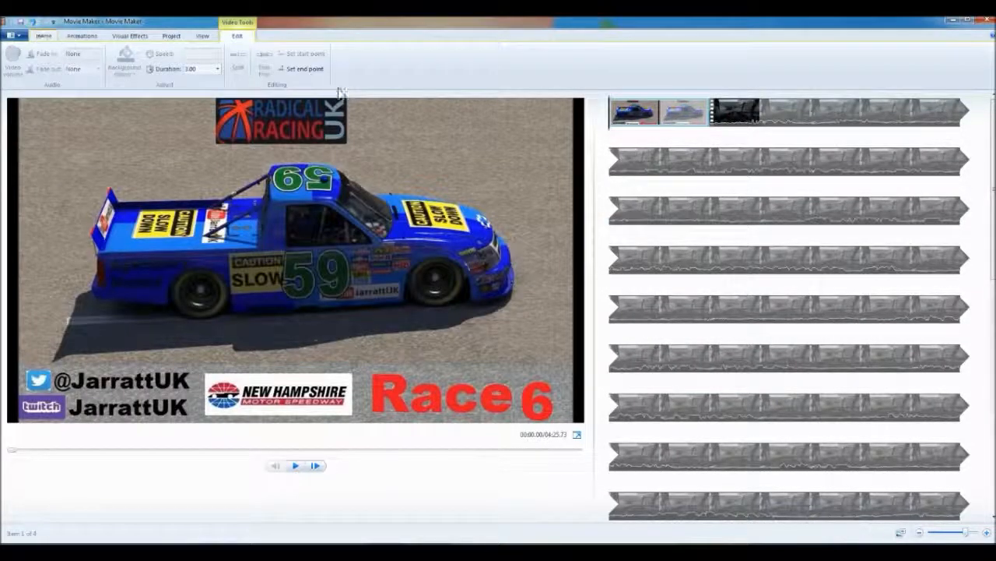
left_click(44, 37)
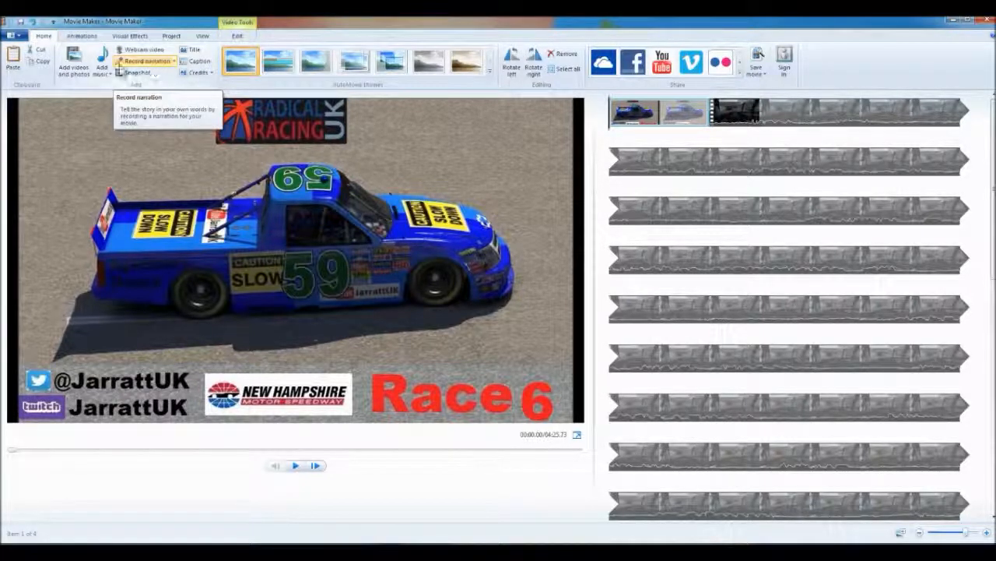
Step: Choose Microphone (Realtek High Definition Audio) as the audio device in the program options and confirm
left_click(13, 35)
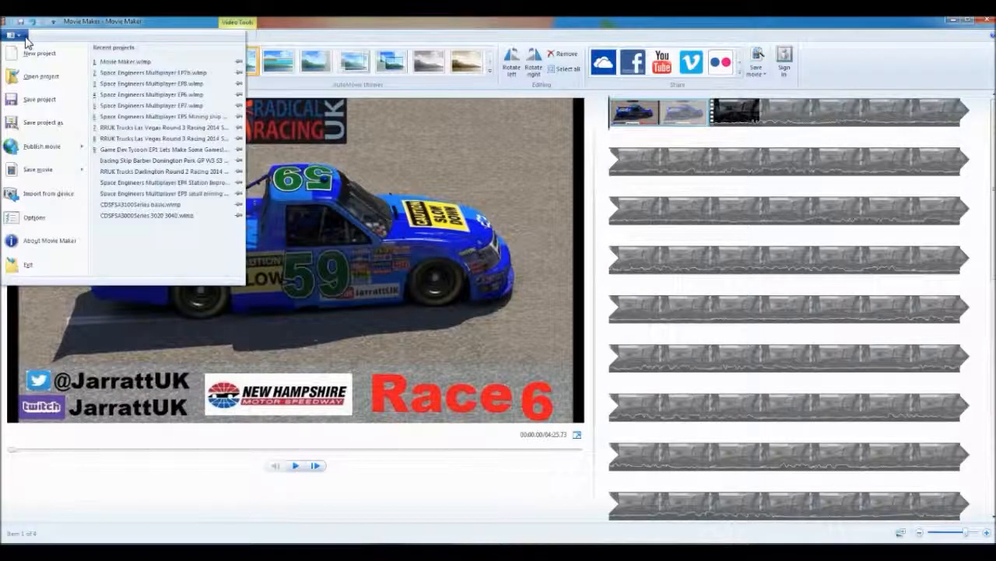
left_click(35, 219)
left_click(356, 210)
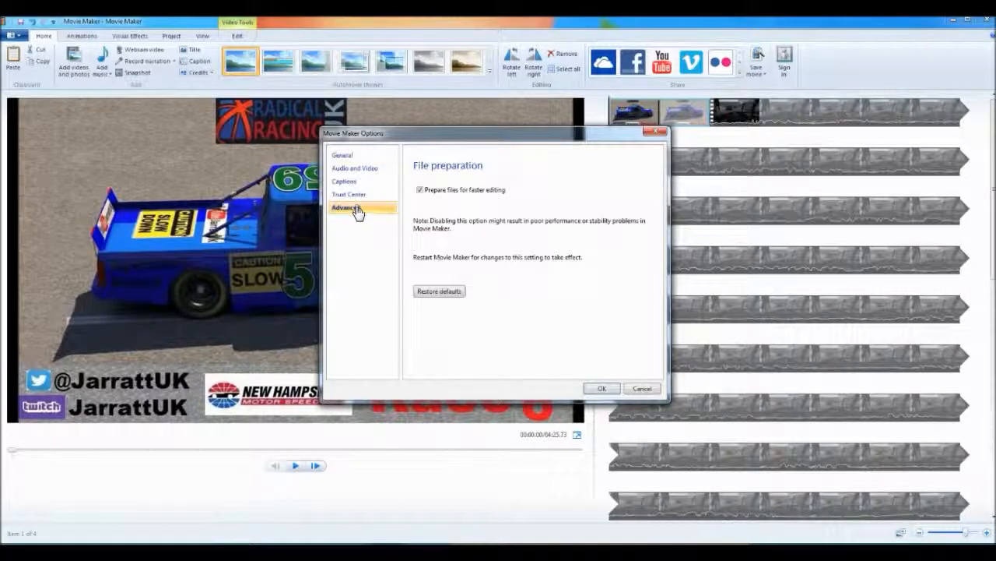
left_click(342, 154)
left_click(363, 170)
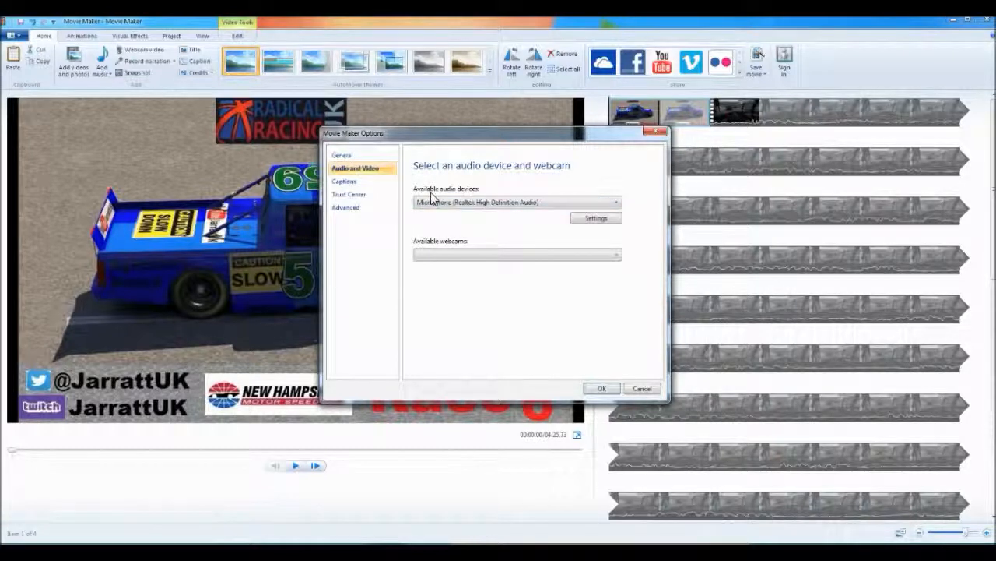
left_click(480, 209)
left_click(534, 190)
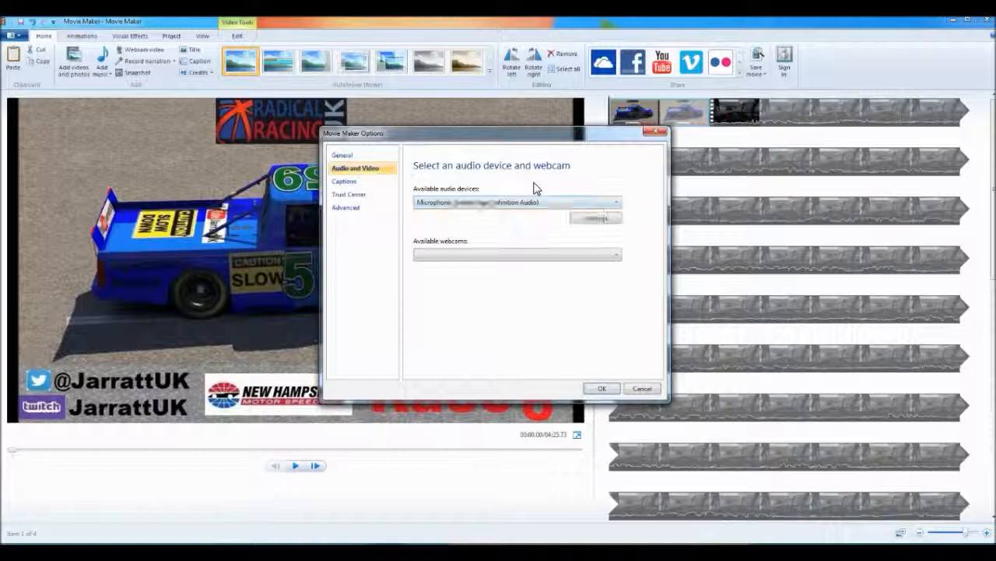
left_click(601, 388)
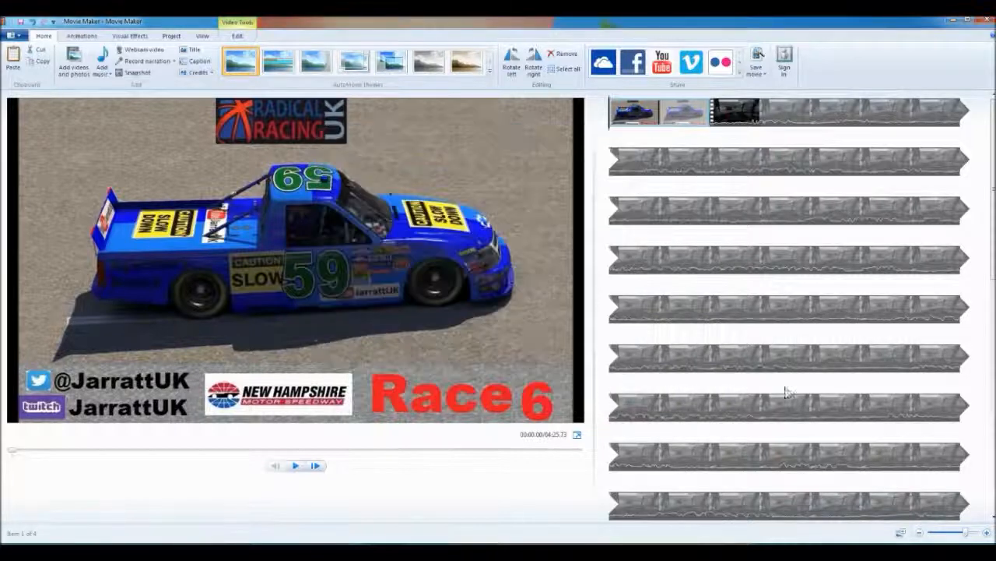
Step: Record a voice narration of about 5 seconds from the start of the movie and save it
left_click(147, 62)
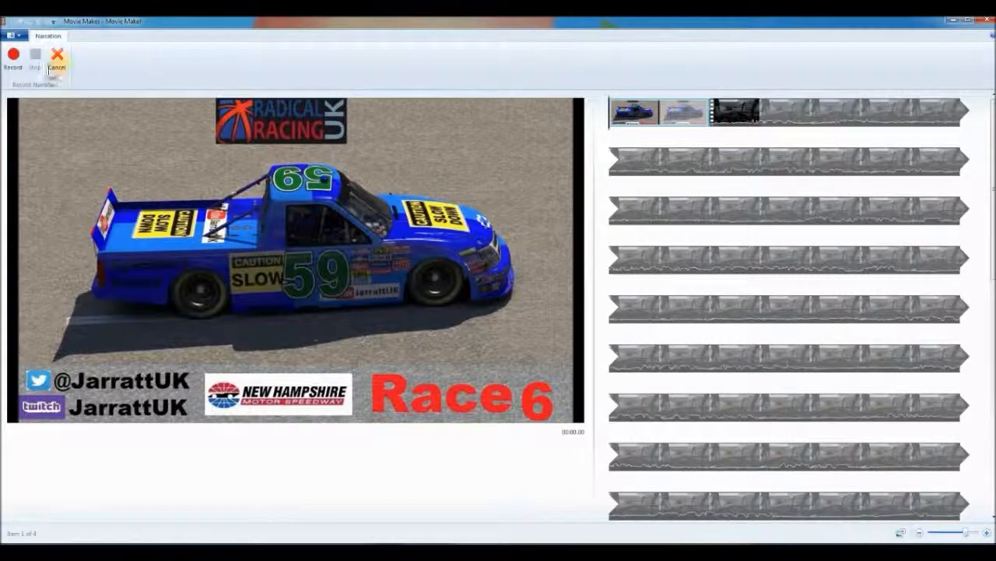
left_click(57, 62)
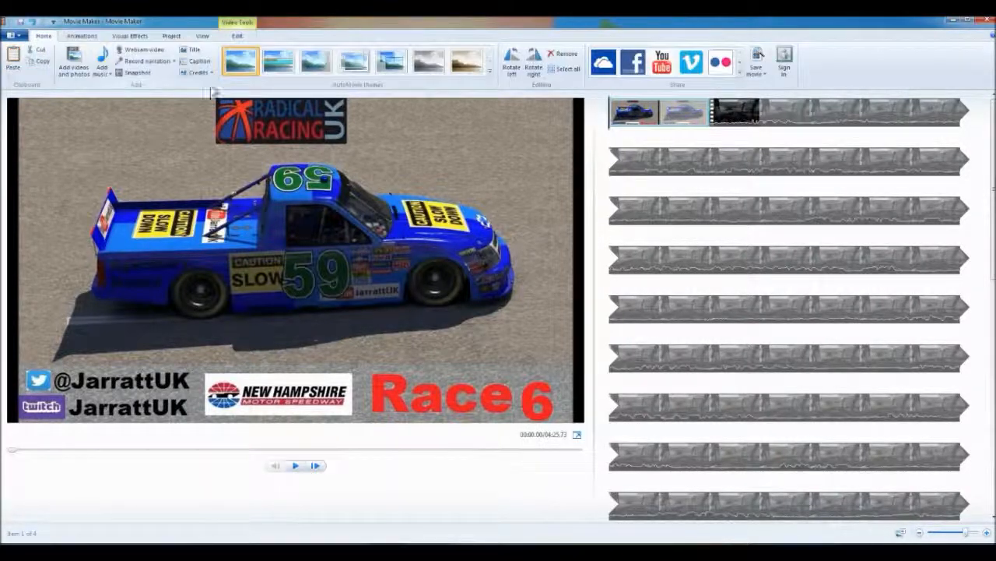
left_click(147, 61)
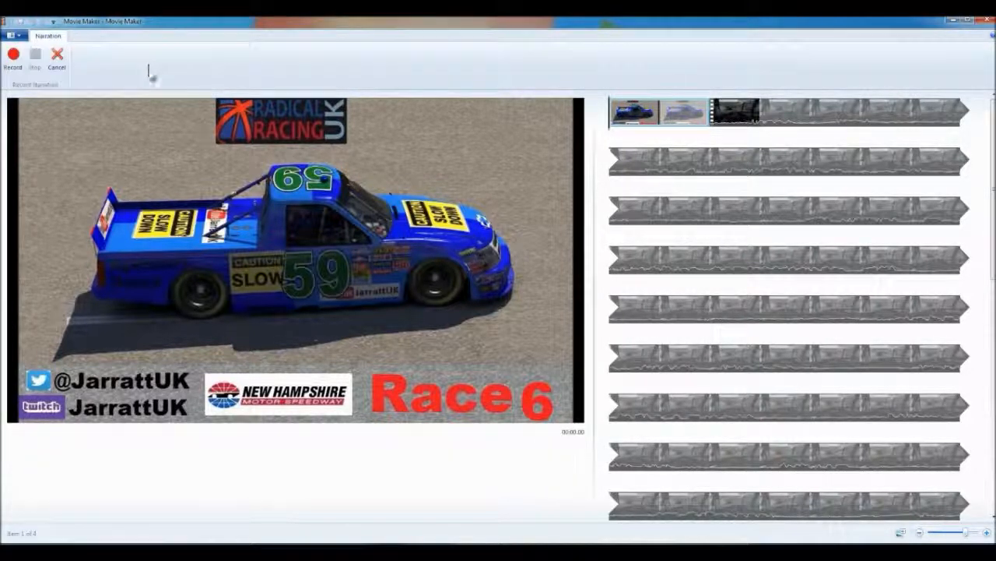
left_click(14, 62)
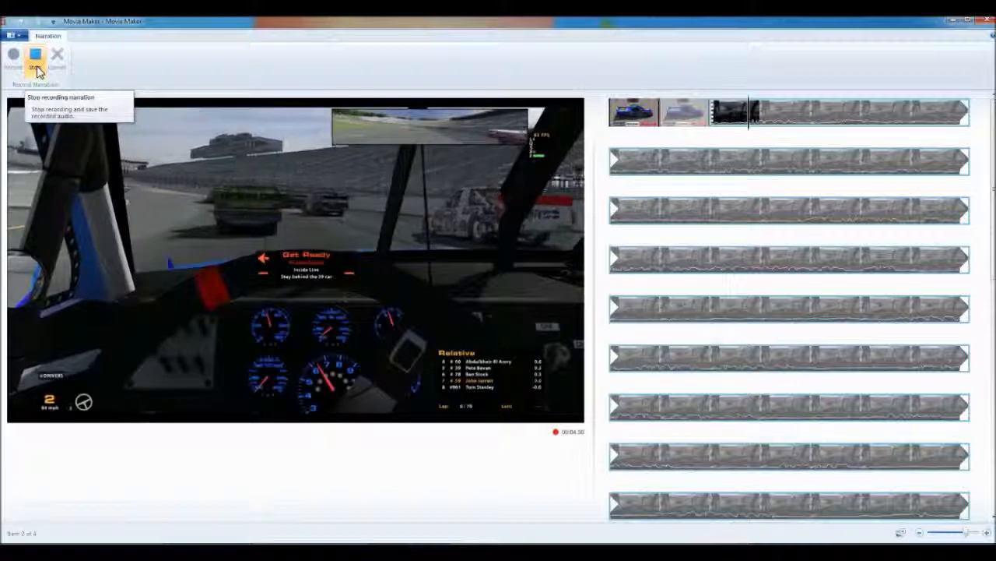
left_click(36, 70)
left_click(537, 279)
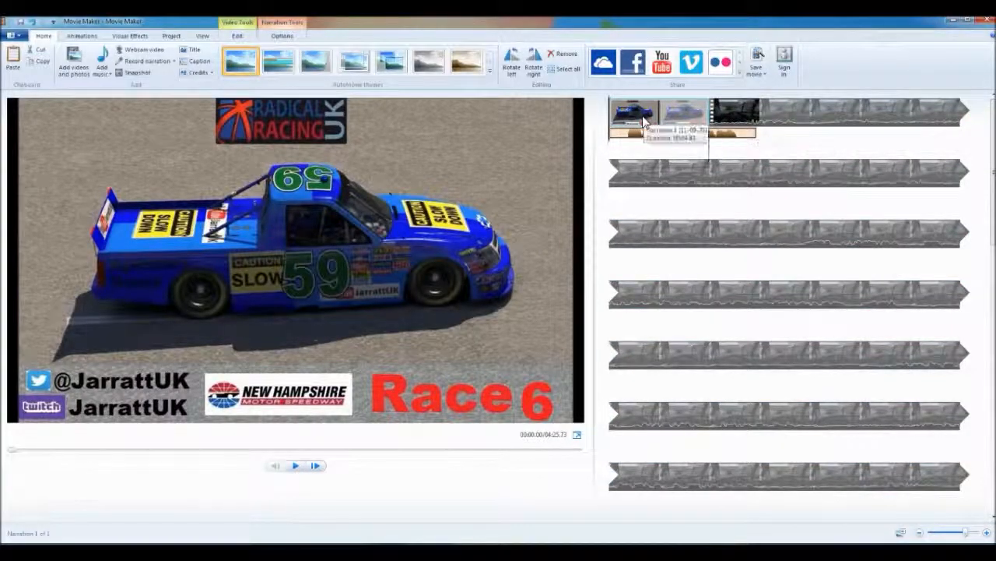
Step: Play back the recorded narration and lower its volume slightly
left_click(295, 467)
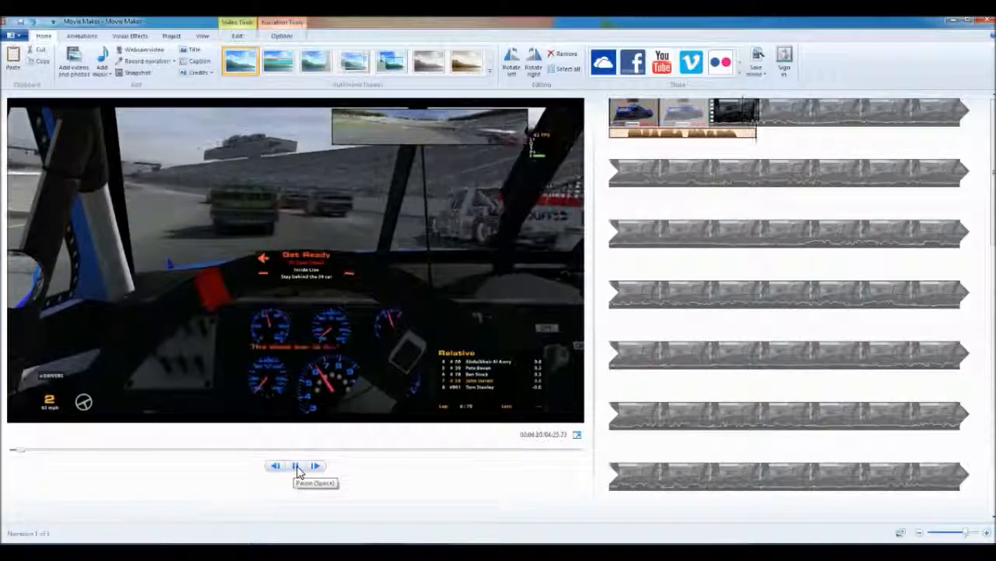
left_click(650, 135)
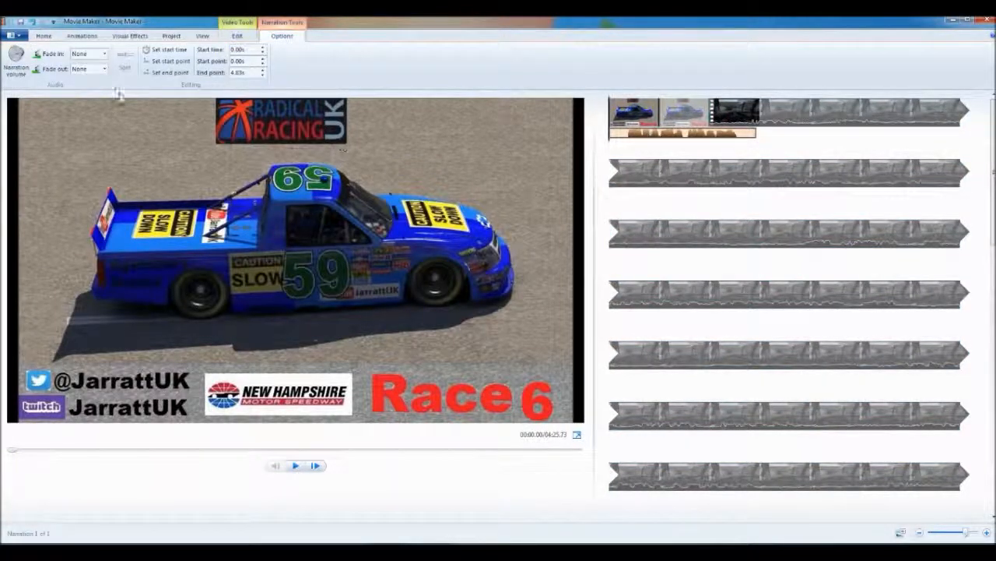
left_click(23, 69)
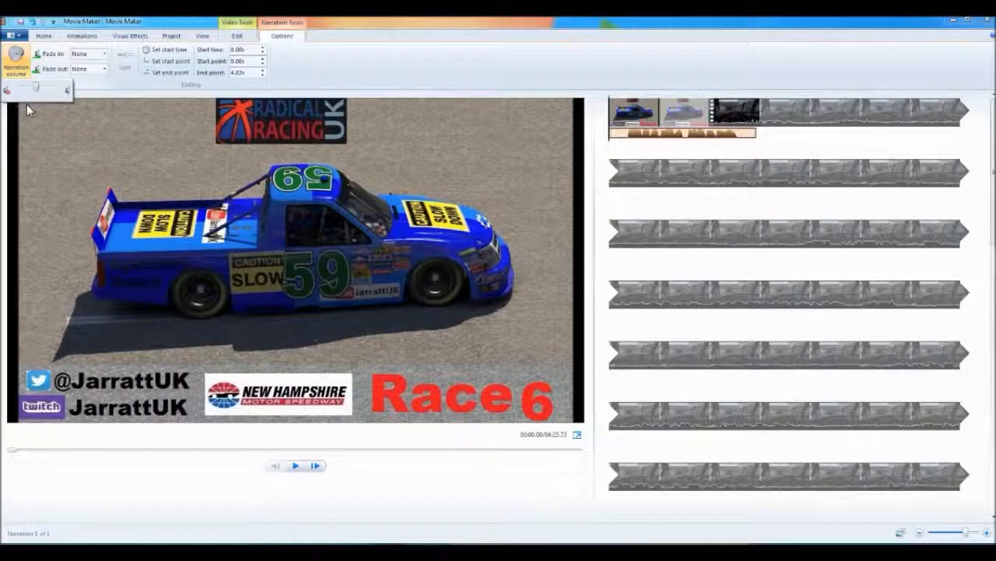
left_click_drag(34, 92, 28, 90)
Step: Select the first race clip and look at its video volume control
left_click(246, 26)
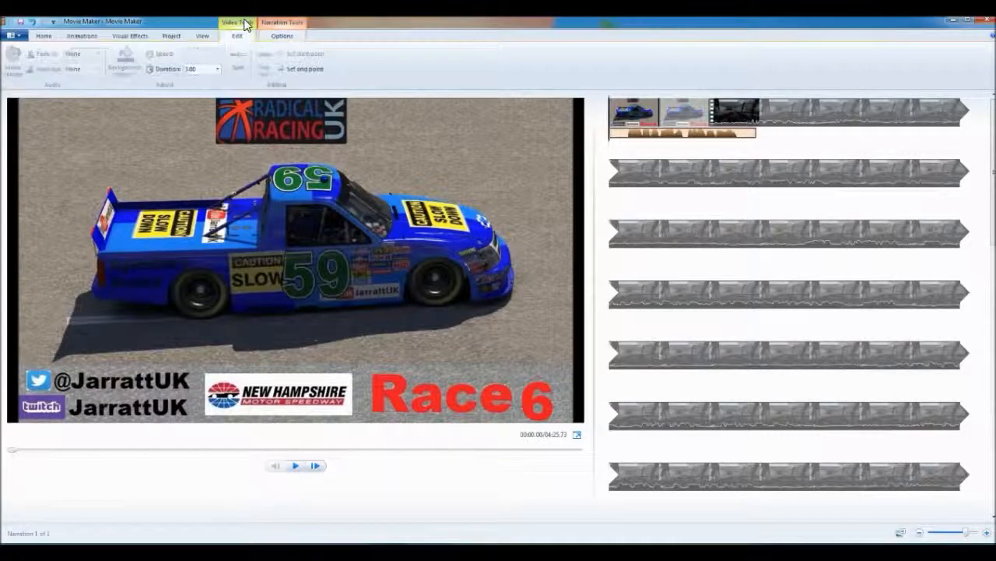
left_click(811, 117)
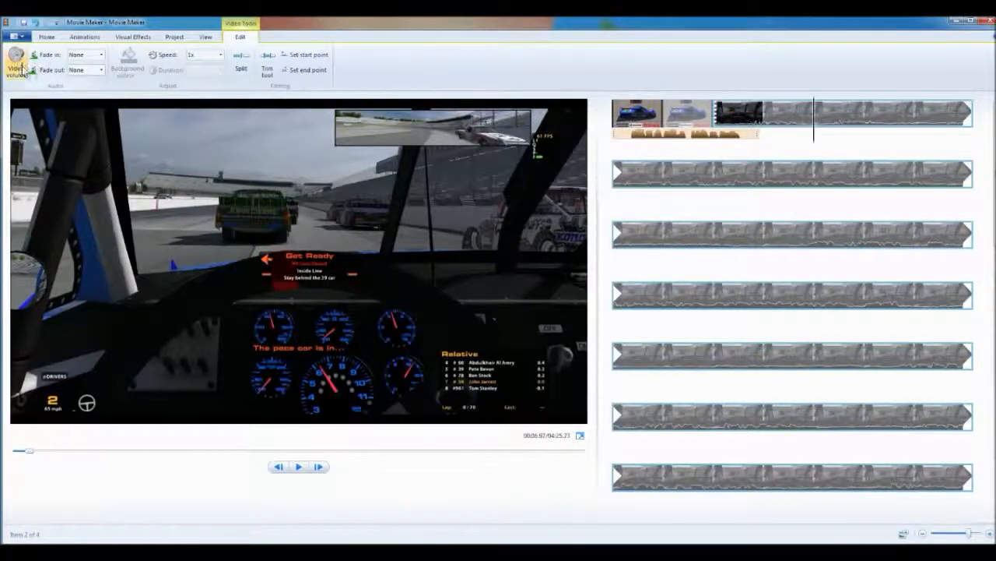
left_click(21, 68)
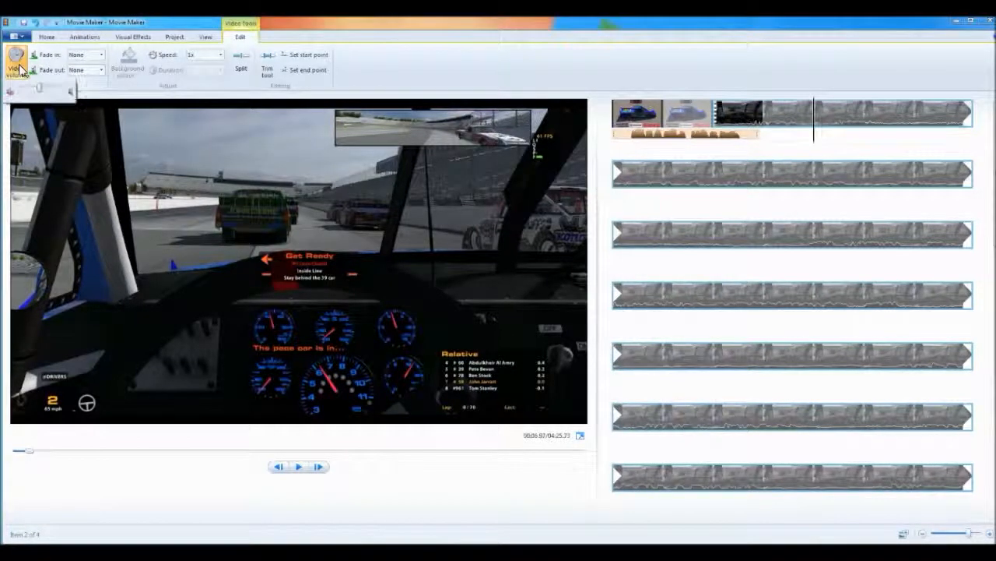
left_click(390, 33)
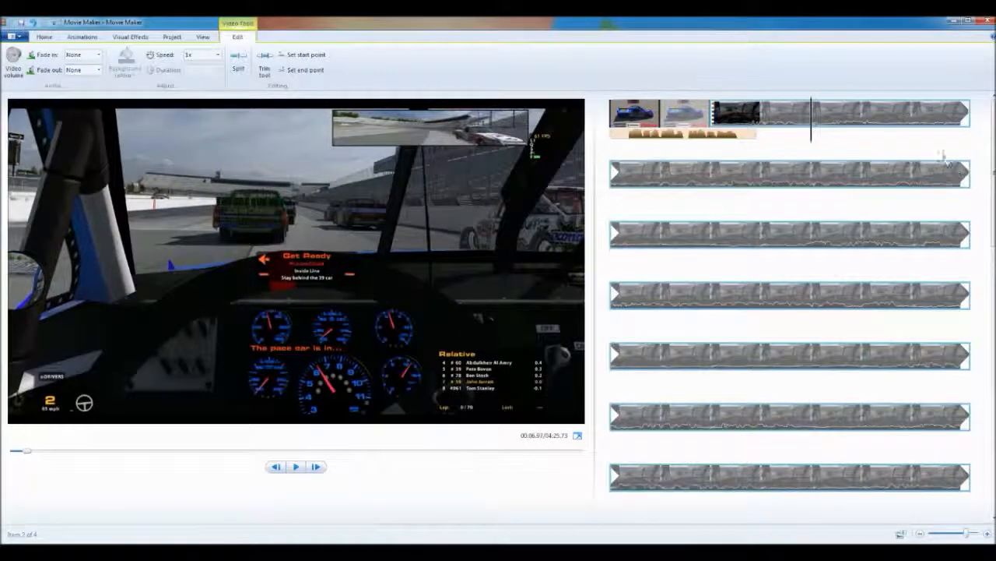
Step: Split the race footage at about 00:30.5 and again at about 01:25.3 to isolate a middle section
scroll(991, 194, "down", 1)
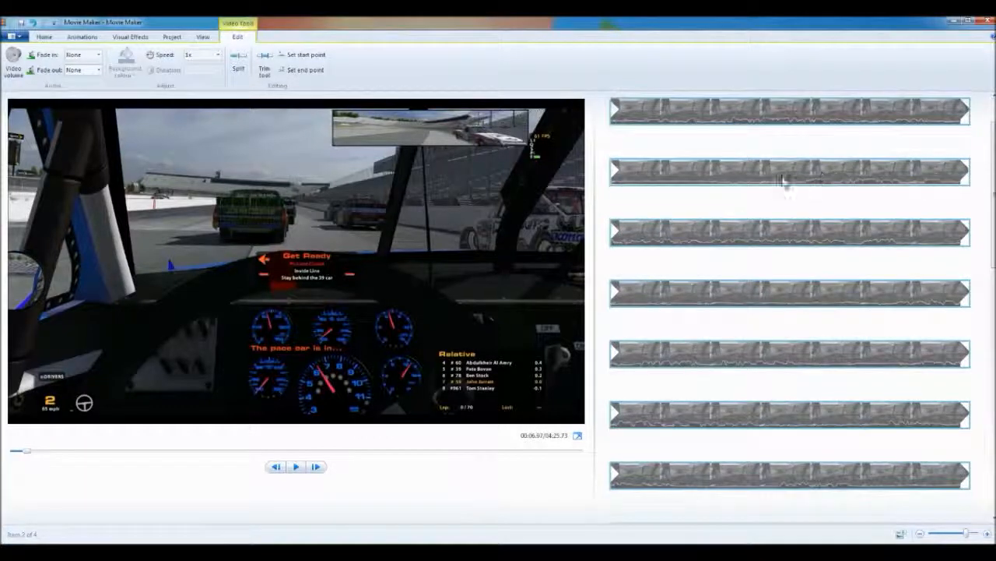
left_click(711, 177)
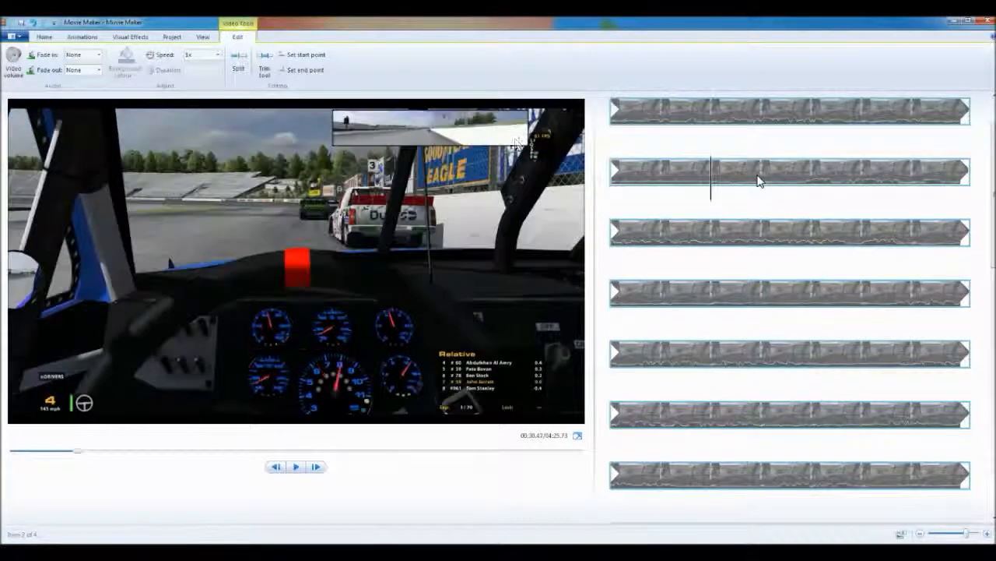
left_click(239, 65)
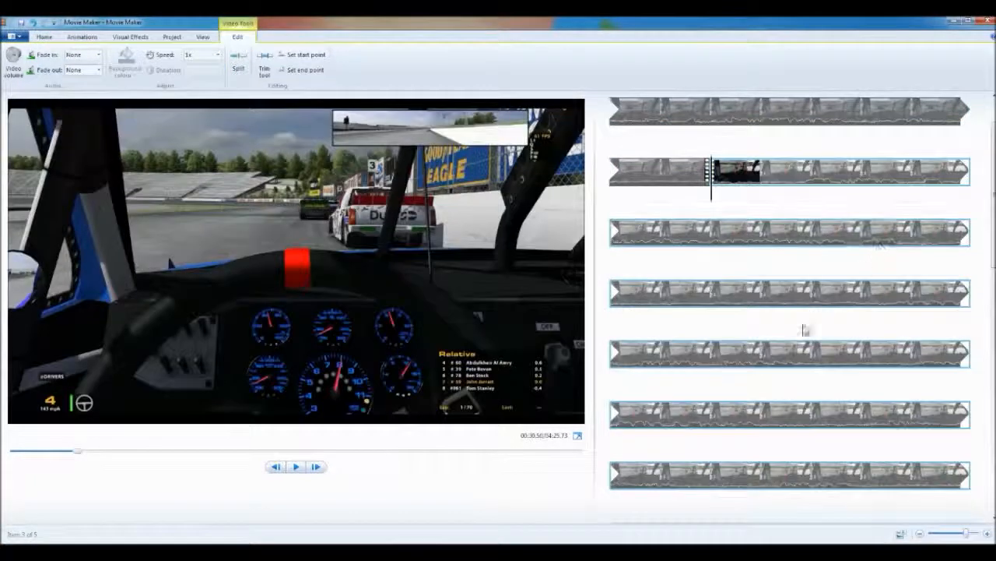
left_click(711, 414)
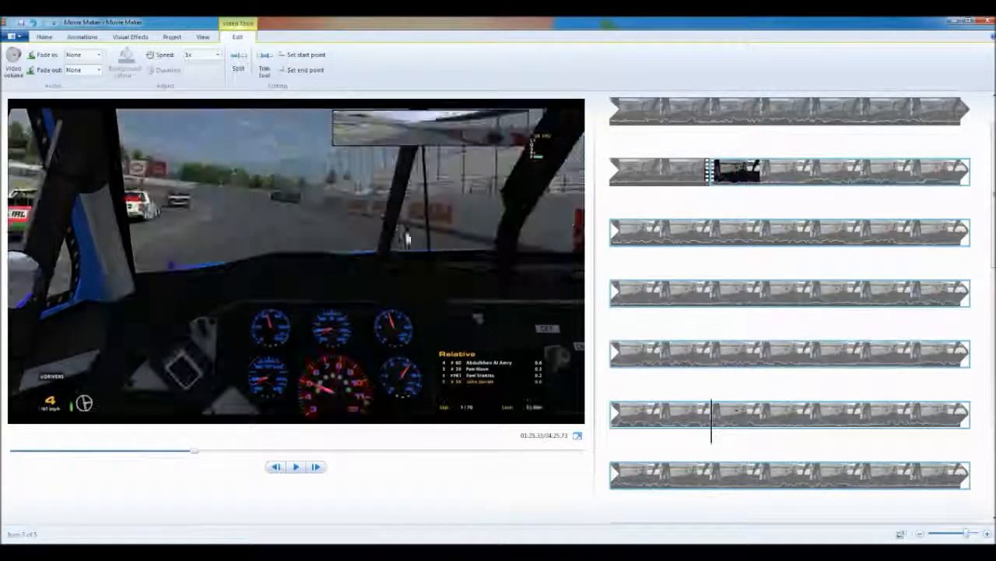
left_click(243, 71)
Step: Set the playback speed of the isolated middle race section to 16x
left_click(753, 173)
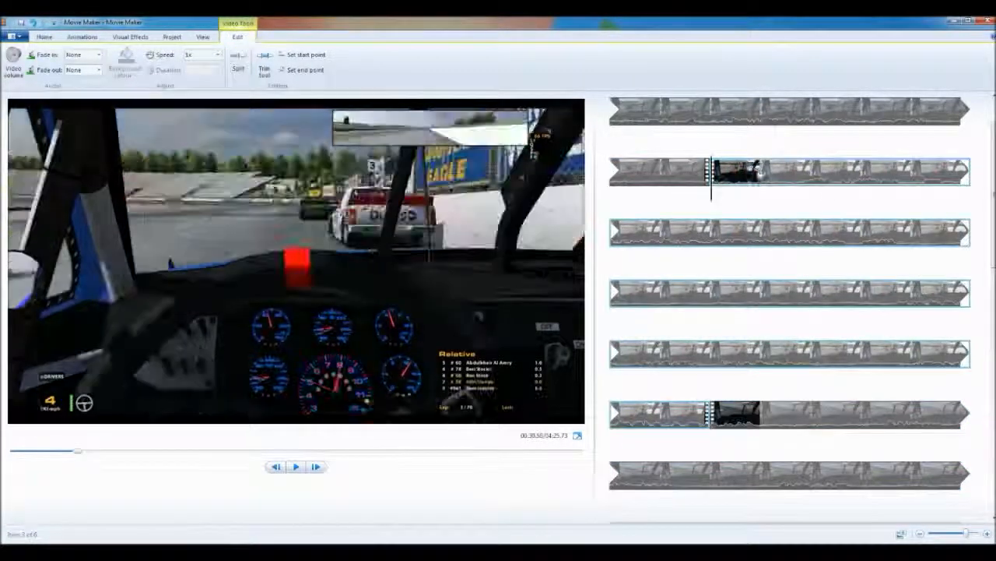
left_click(818, 173)
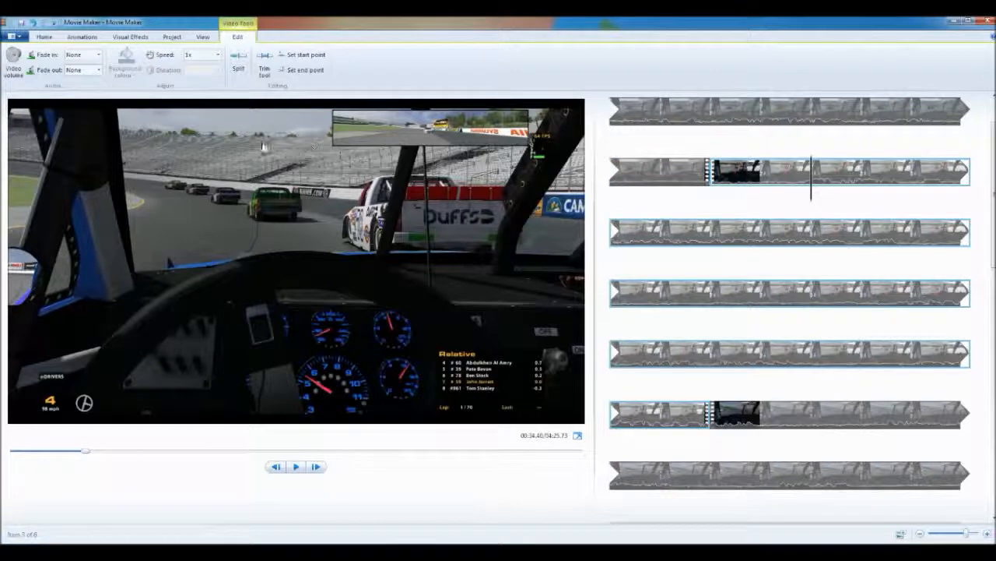
left_click(216, 54)
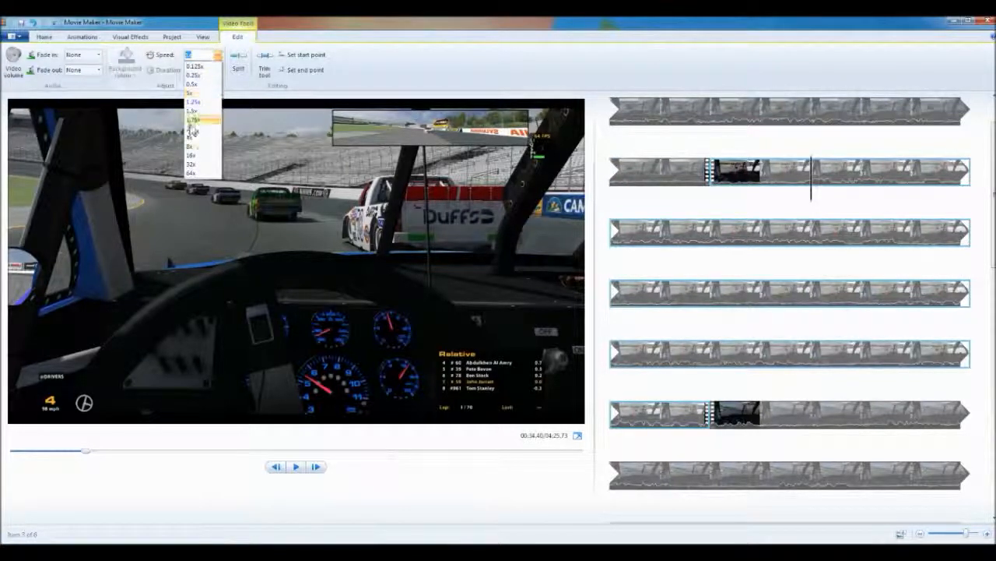
left_click(202, 159)
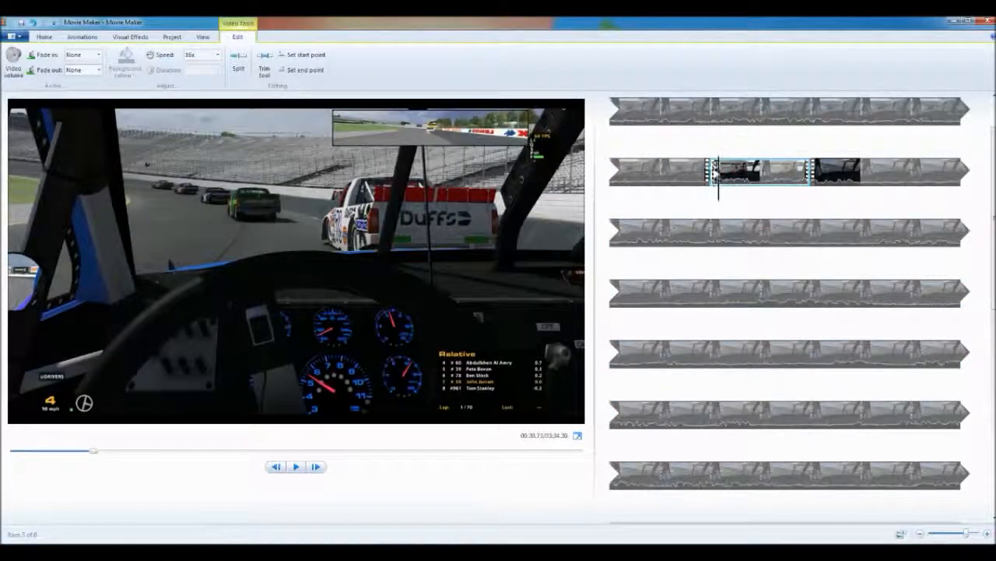
Step: Play from about 00:28.5 through the sped-up section to check it, and pause in the clip that follows
left_click(661, 233)
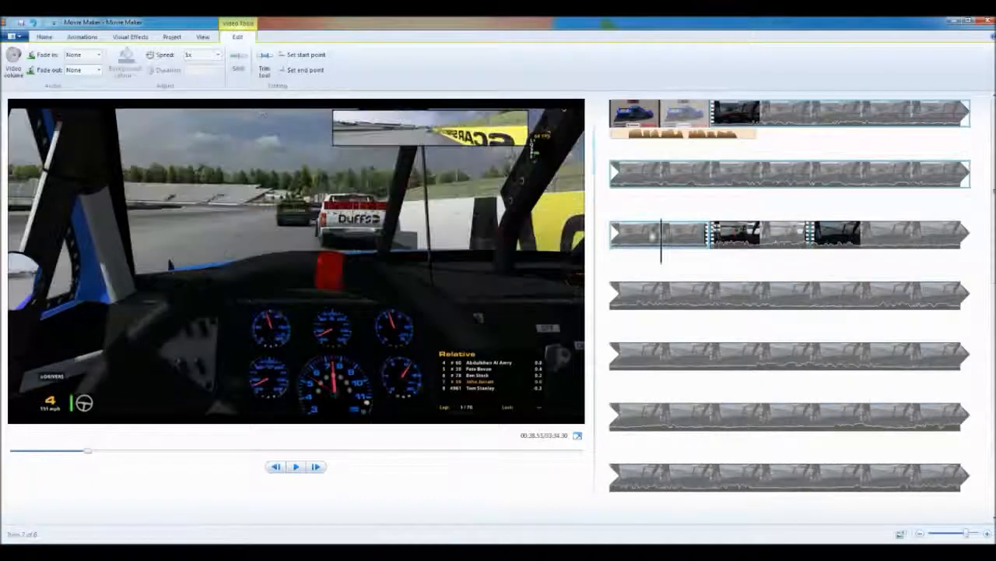
left_click(296, 467)
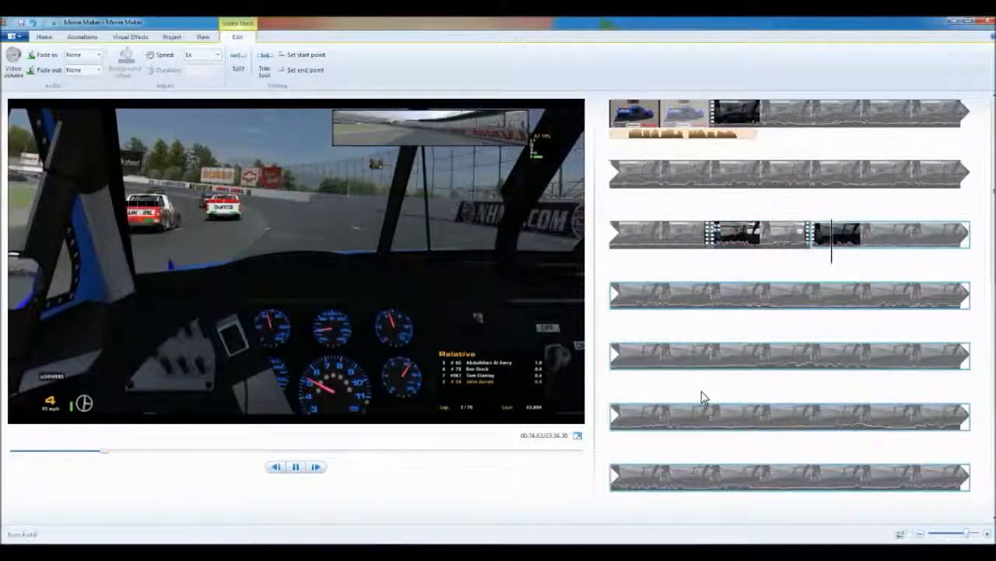
left_click(295, 467)
scroll(792, 397, "down", 2)
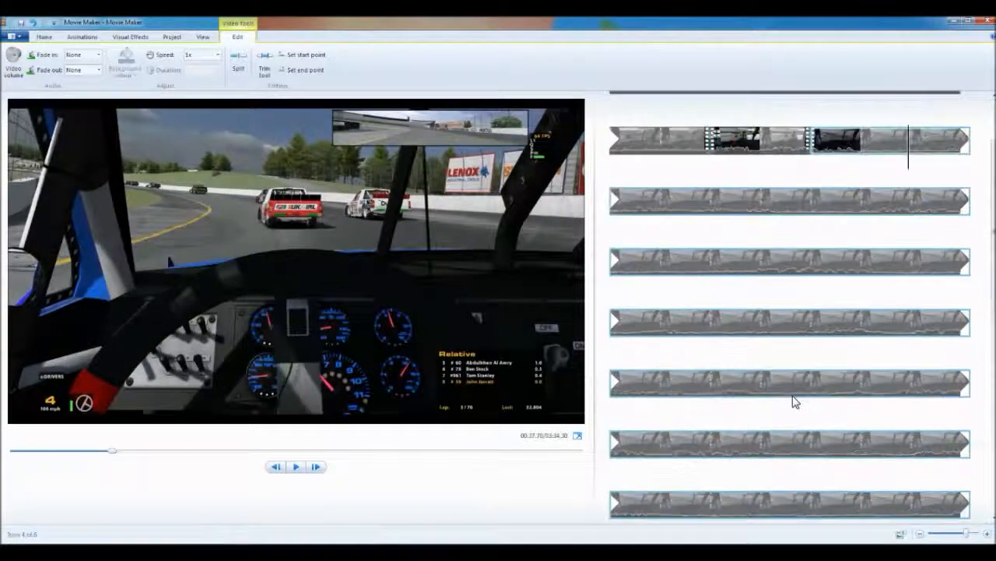
scroll(793, 399, "up", 2)
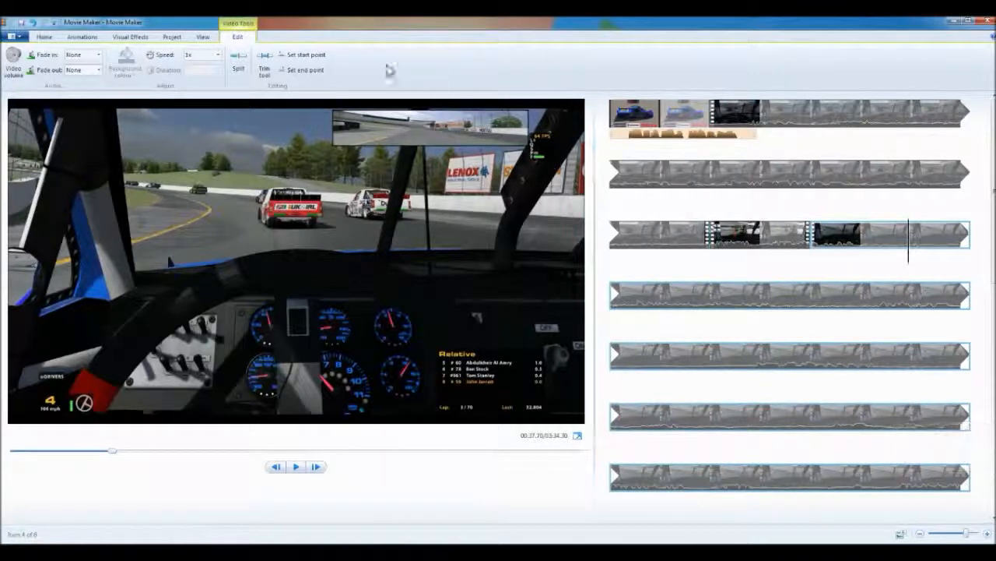
left_click(204, 37)
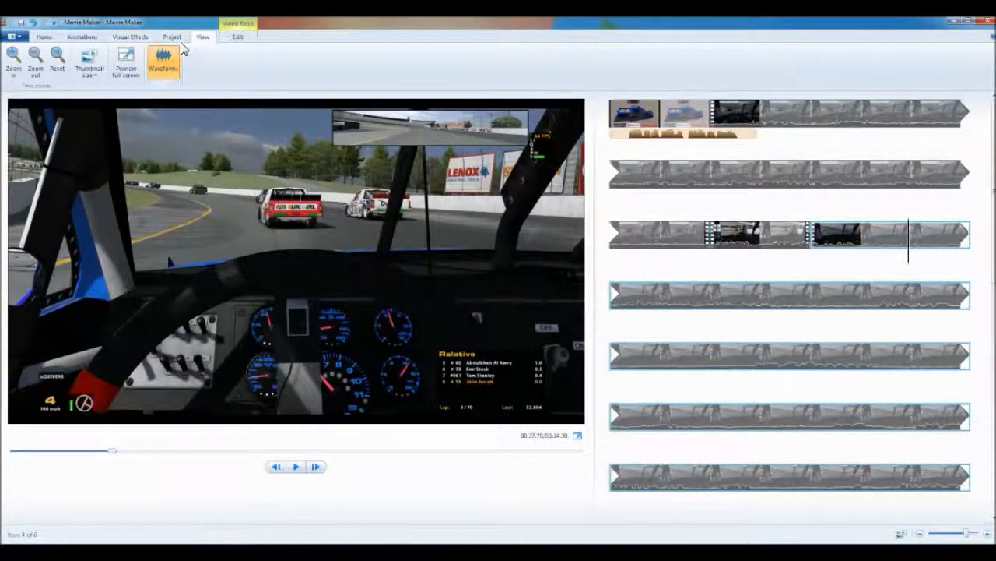
left_click(172, 37)
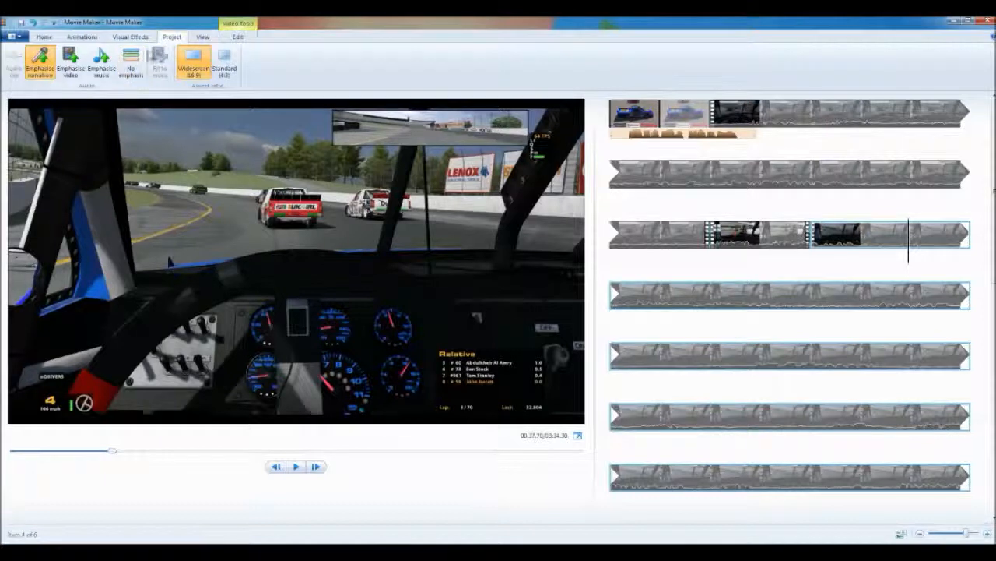
left_click(131, 37)
left_click(83, 38)
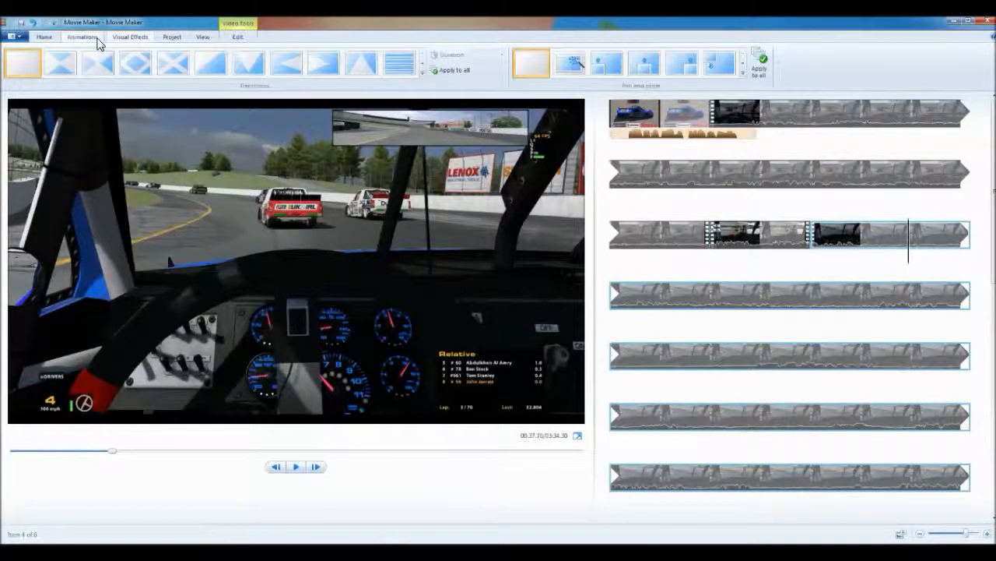
left_click(45, 38)
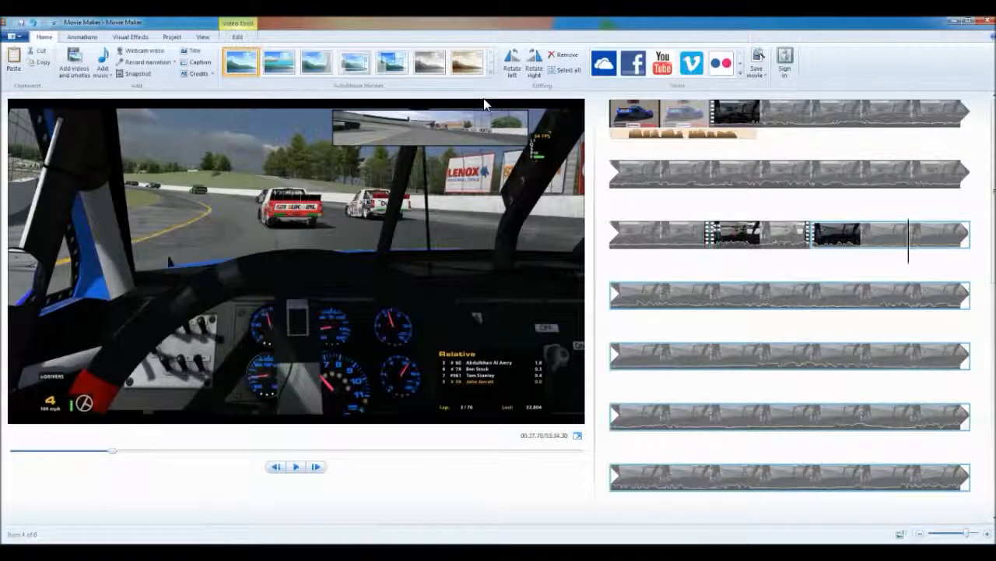
Step: Export the movie with the YouTube setting as an MPEG-4/H.264 file named "movie maker" in the D: drive's Video\Output folder
left_click(16, 37)
mouse_move(43, 167)
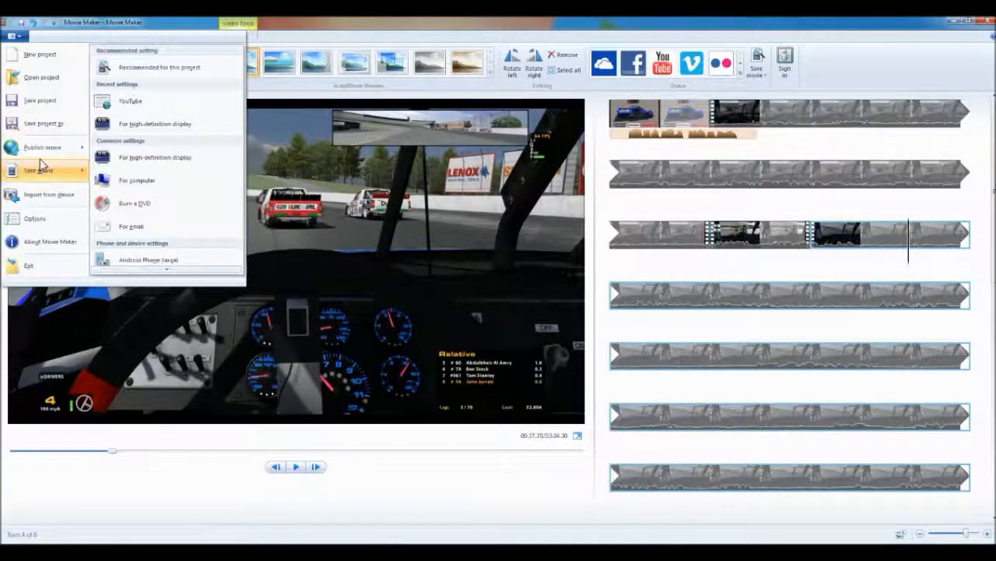
left_click(140, 106)
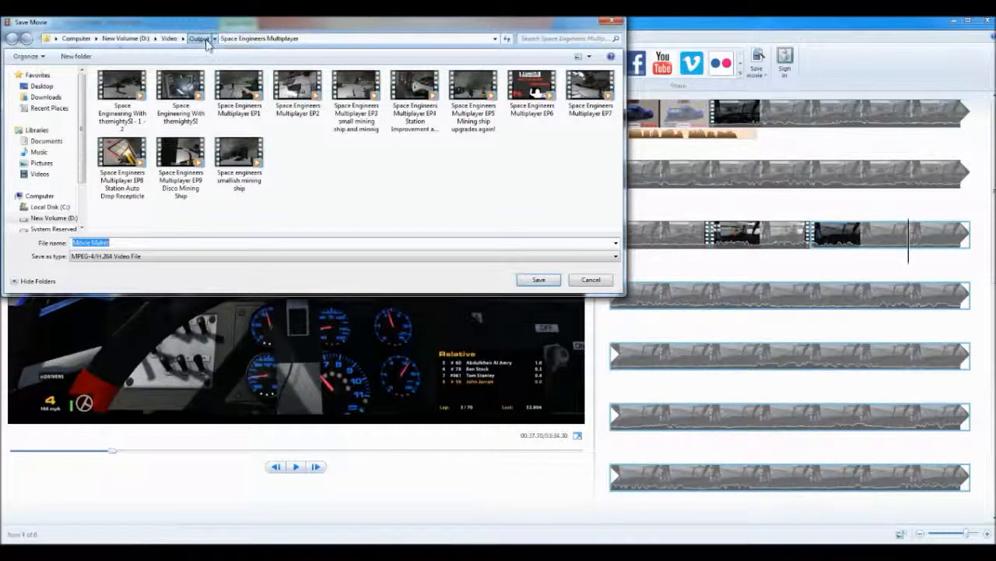
left_click(201, 39)
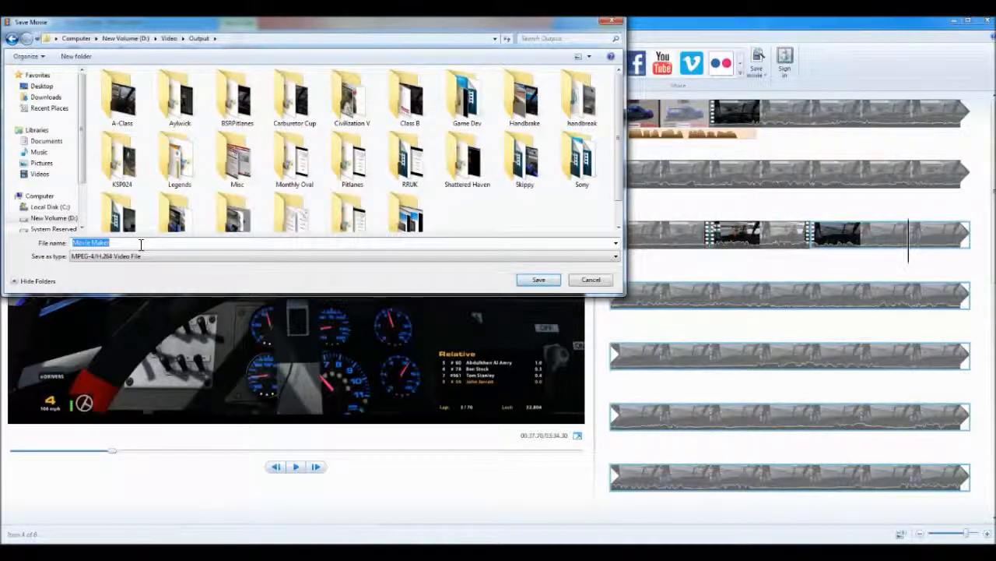
type("mov")
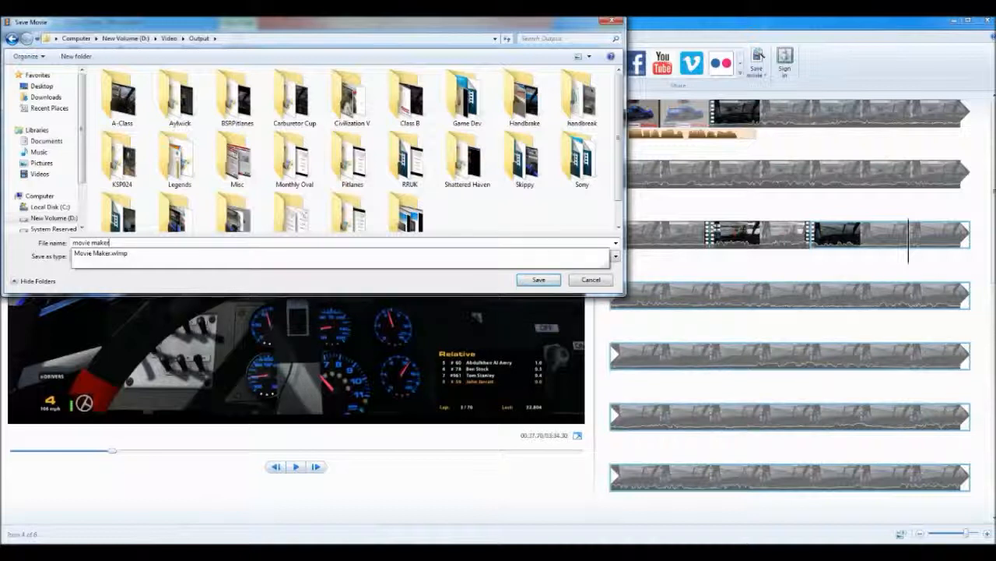
left_click(191, 286)
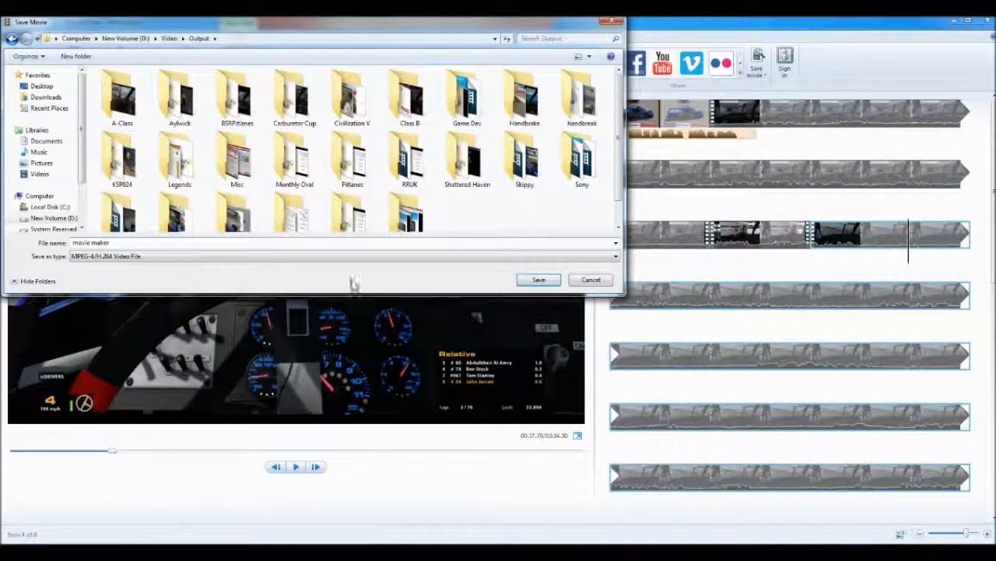
left_click(526, 281)
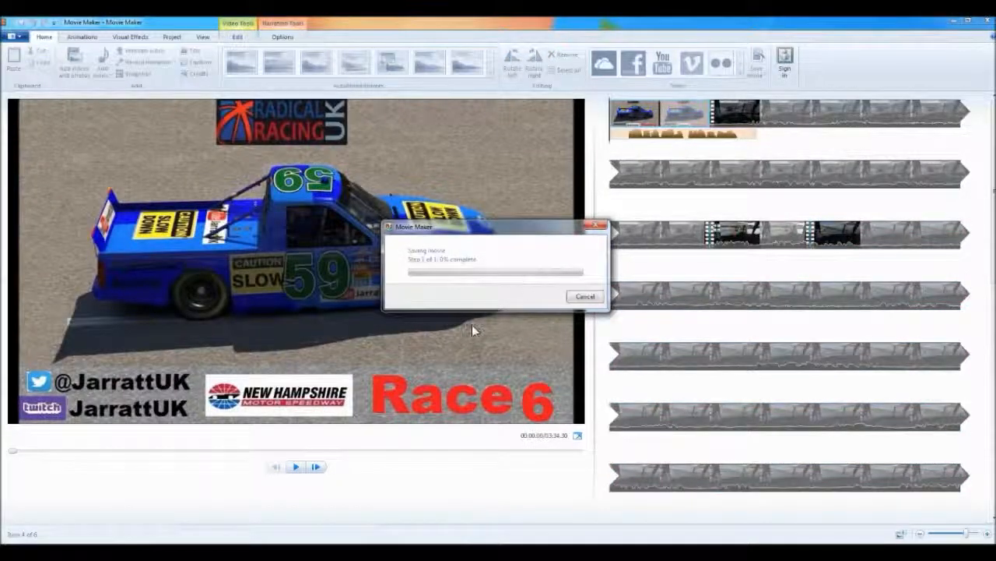